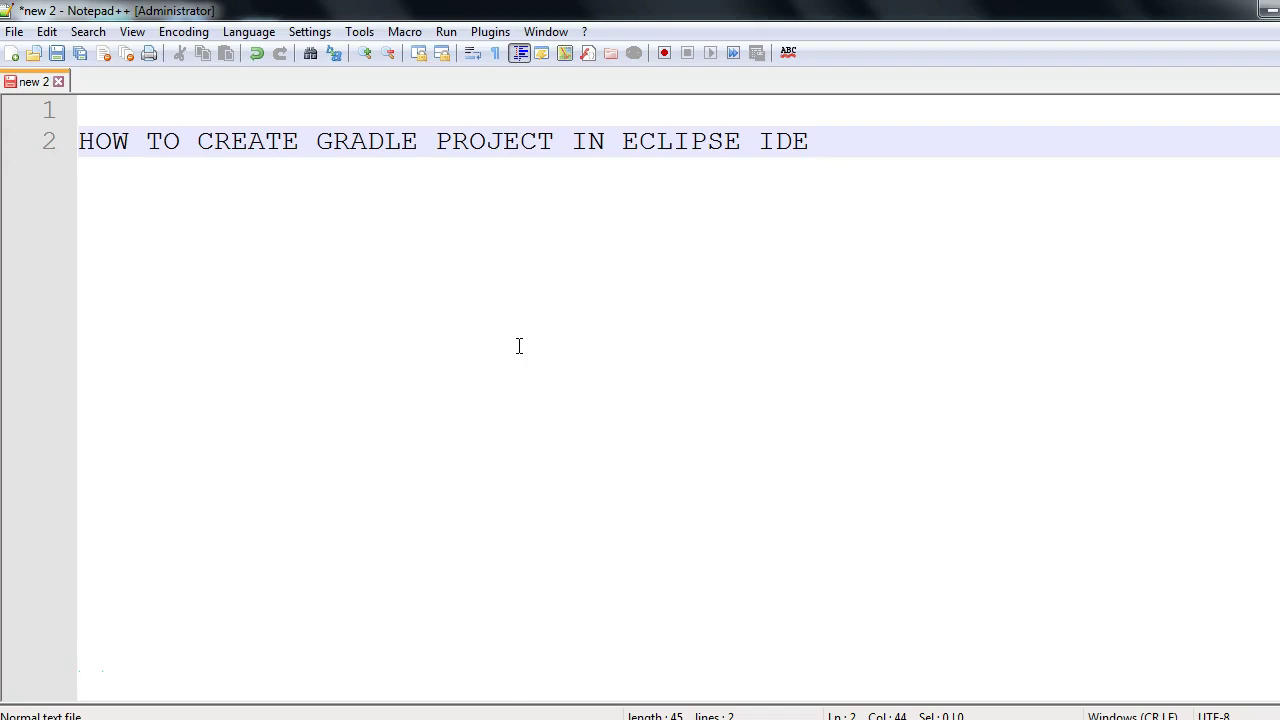
Switch to Eclipse and bring up the full wizard selection for creating a new item.
click(652, 718)
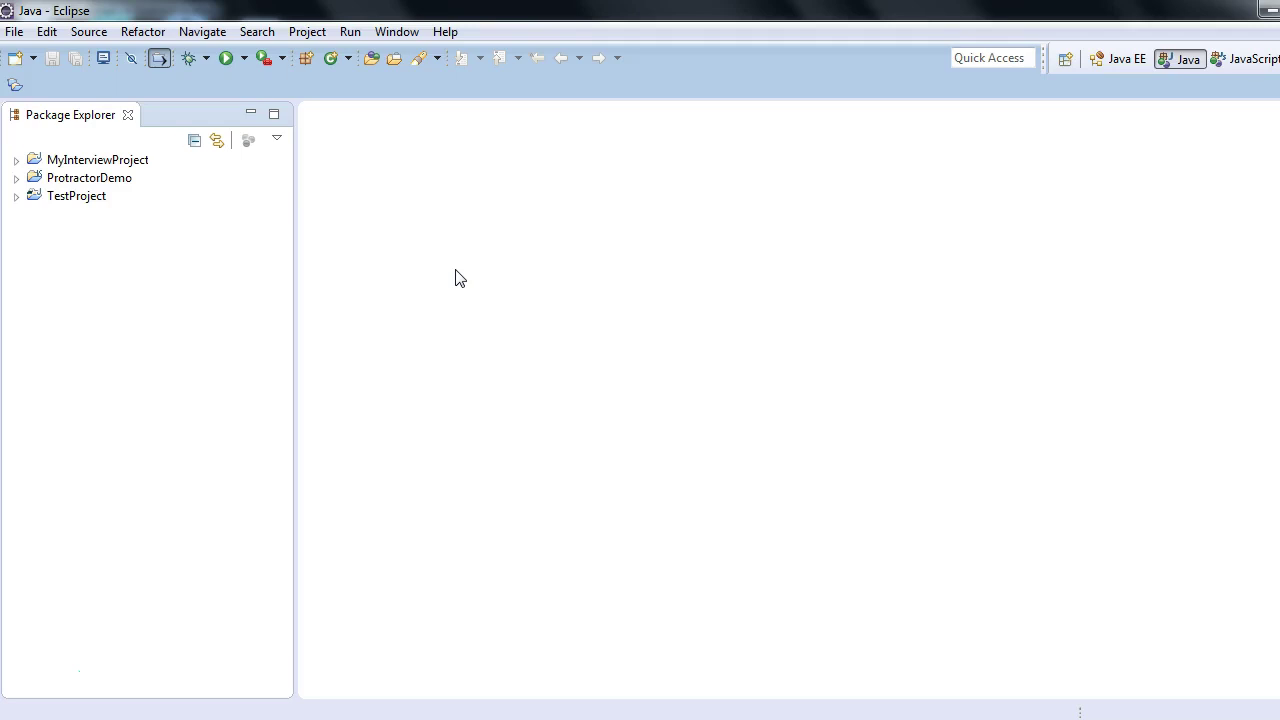
click(15, 33)
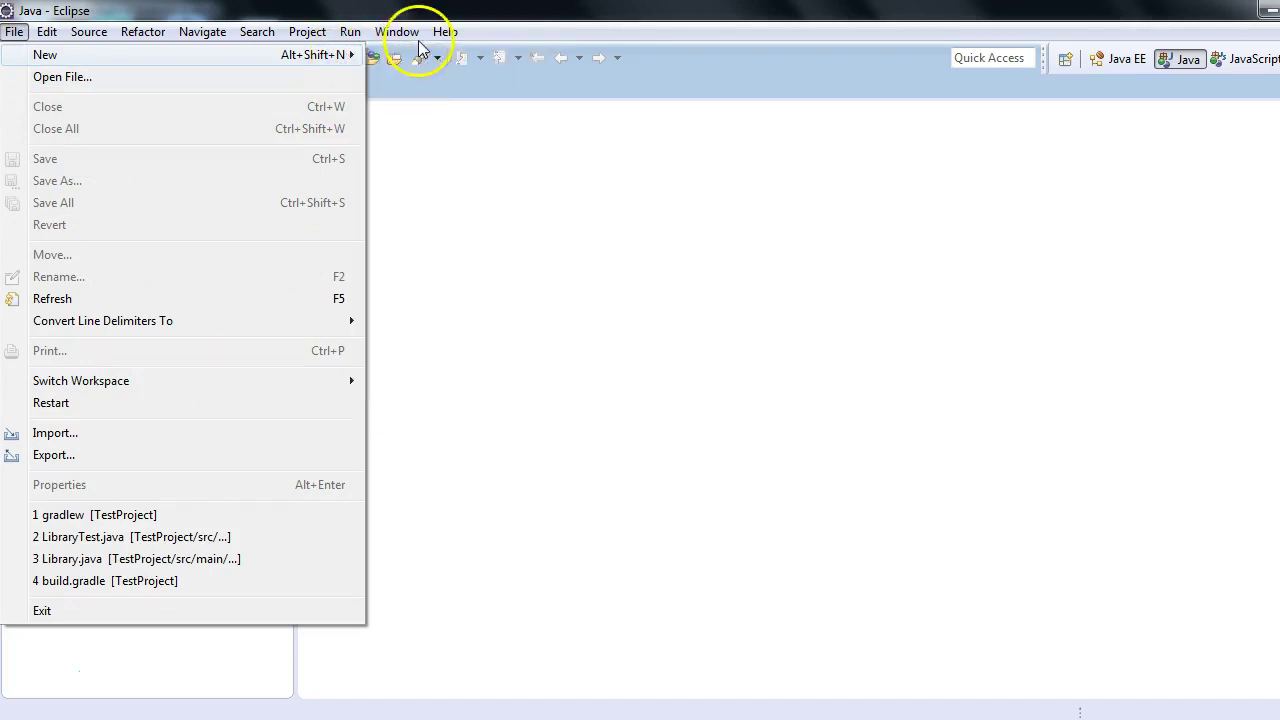
click(12, 30)
click(47, 31)
click(14, 33)
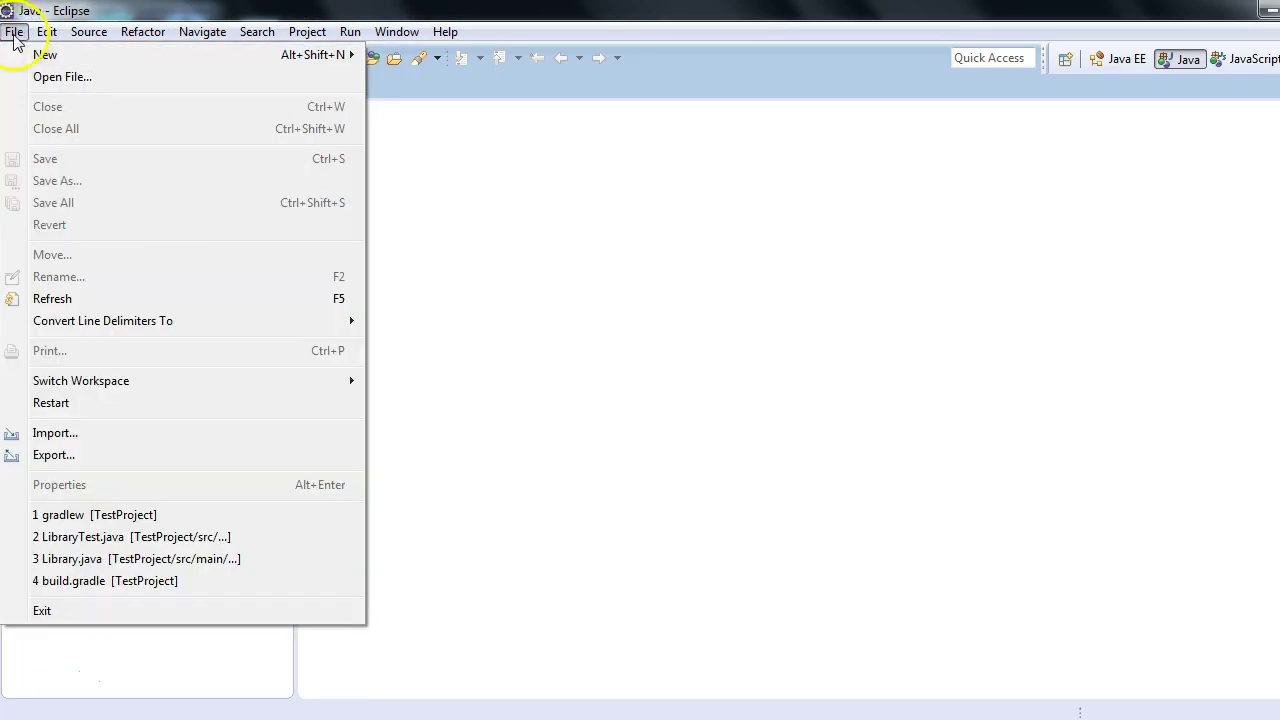
mouse_move(340, 62)
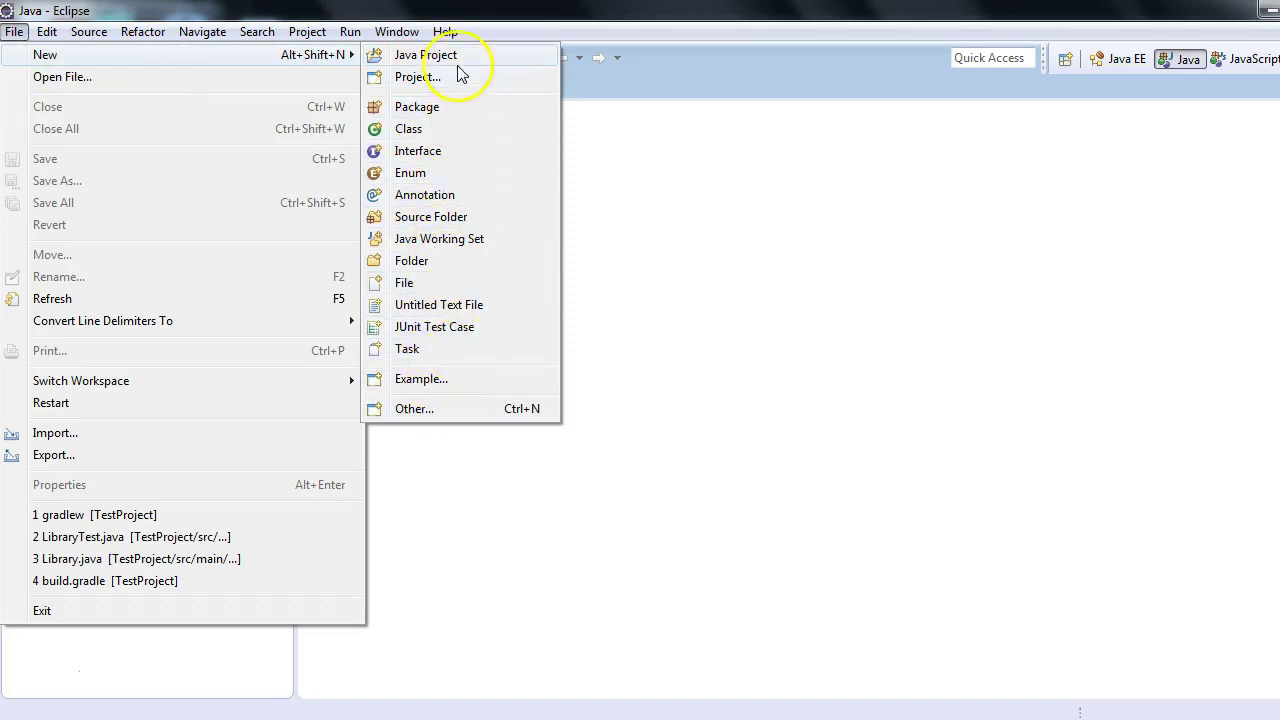
click(440, 414)
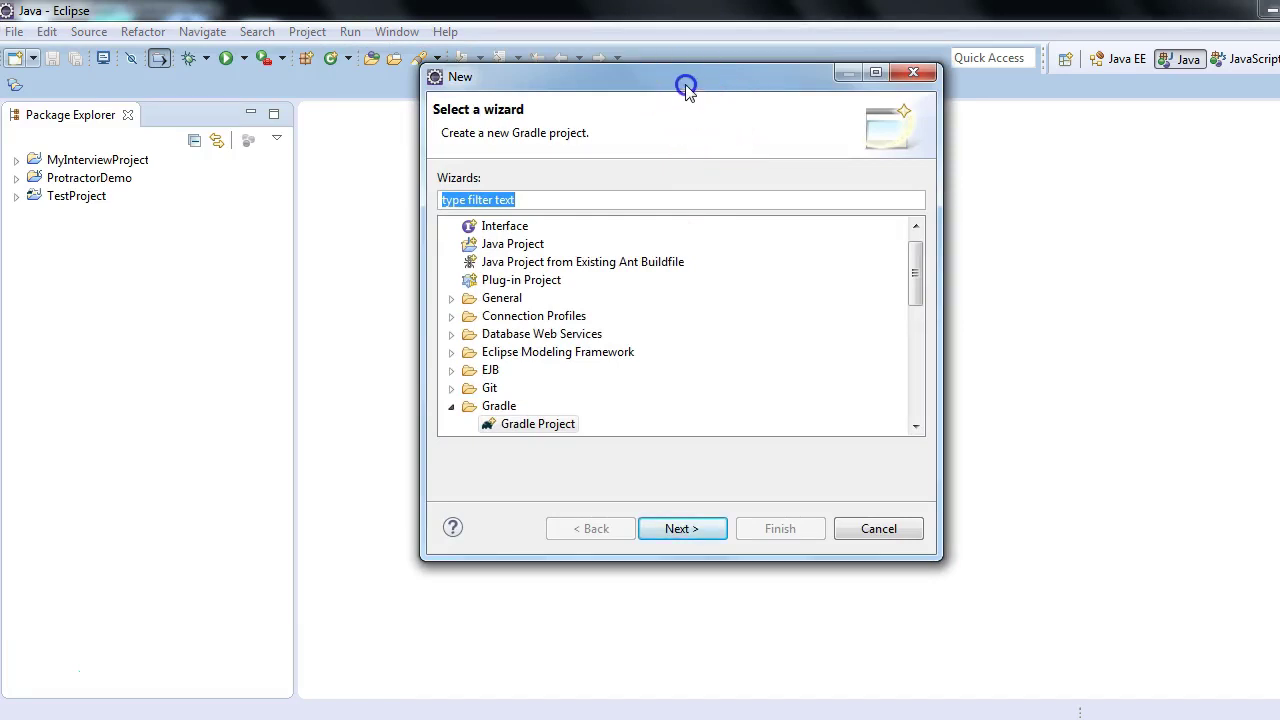
drag(686, 89, 678, 80)
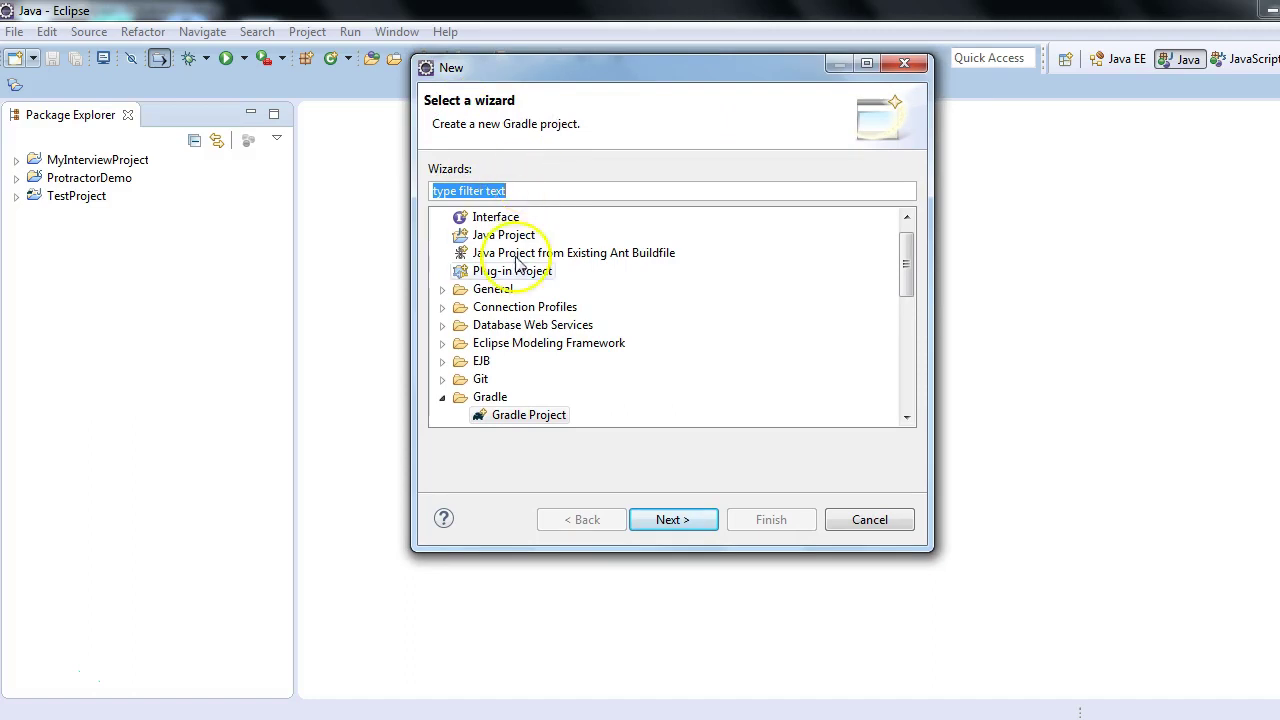
Choose the Gradle Project wizard from the Gradle category and continue past its welcome page.
drag(912, 272, 912, 253)
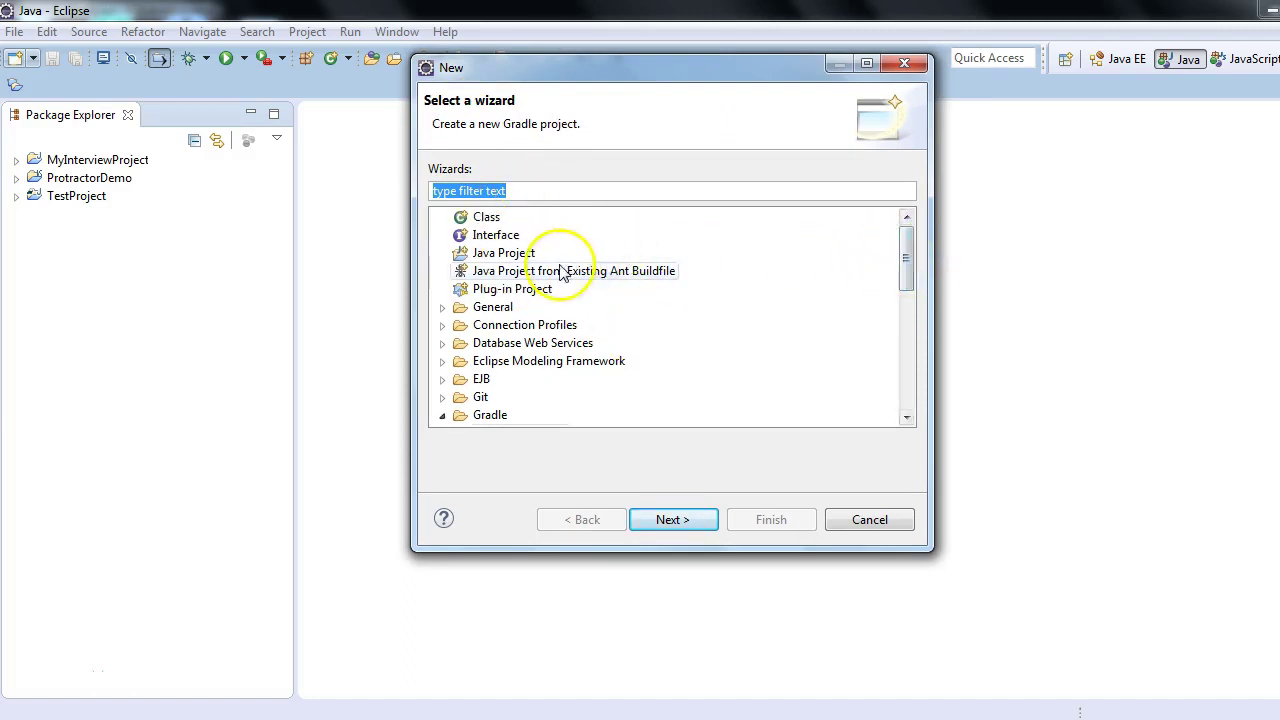
drag(911, 234, 911, 277)
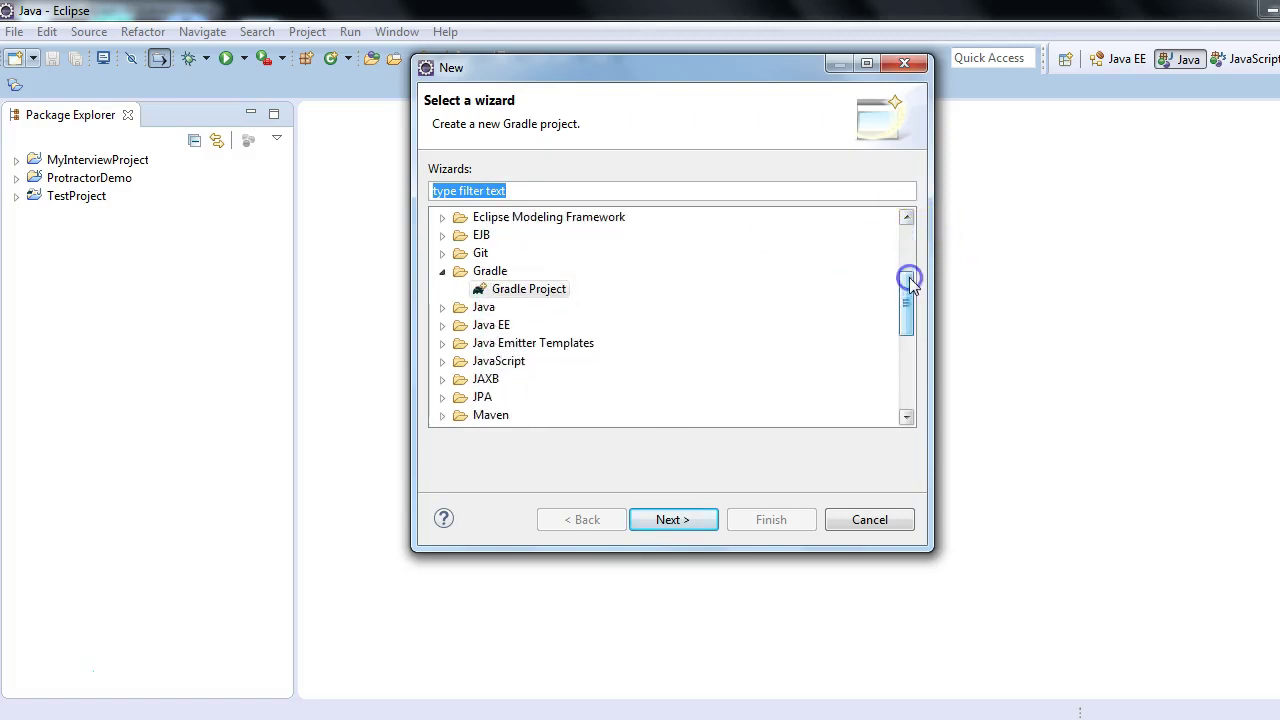
click(490, 271)
click(522, 289)
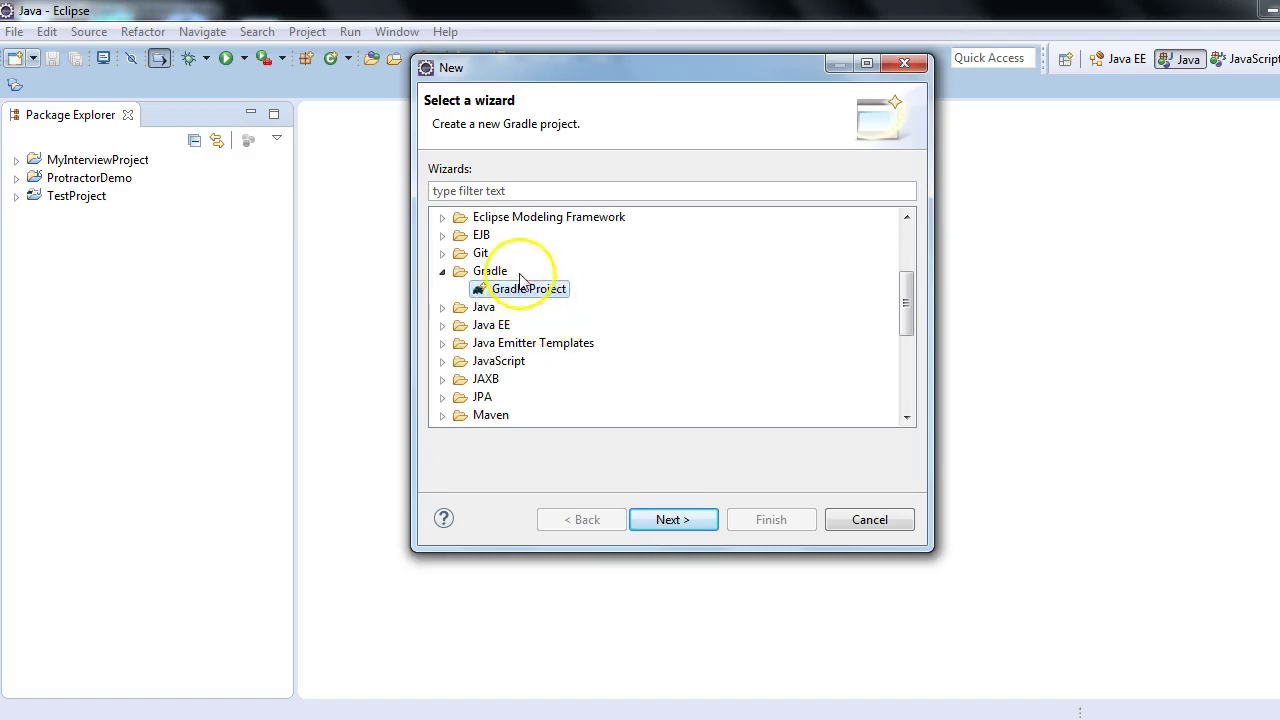
click(529, 290)
click(682, 520)
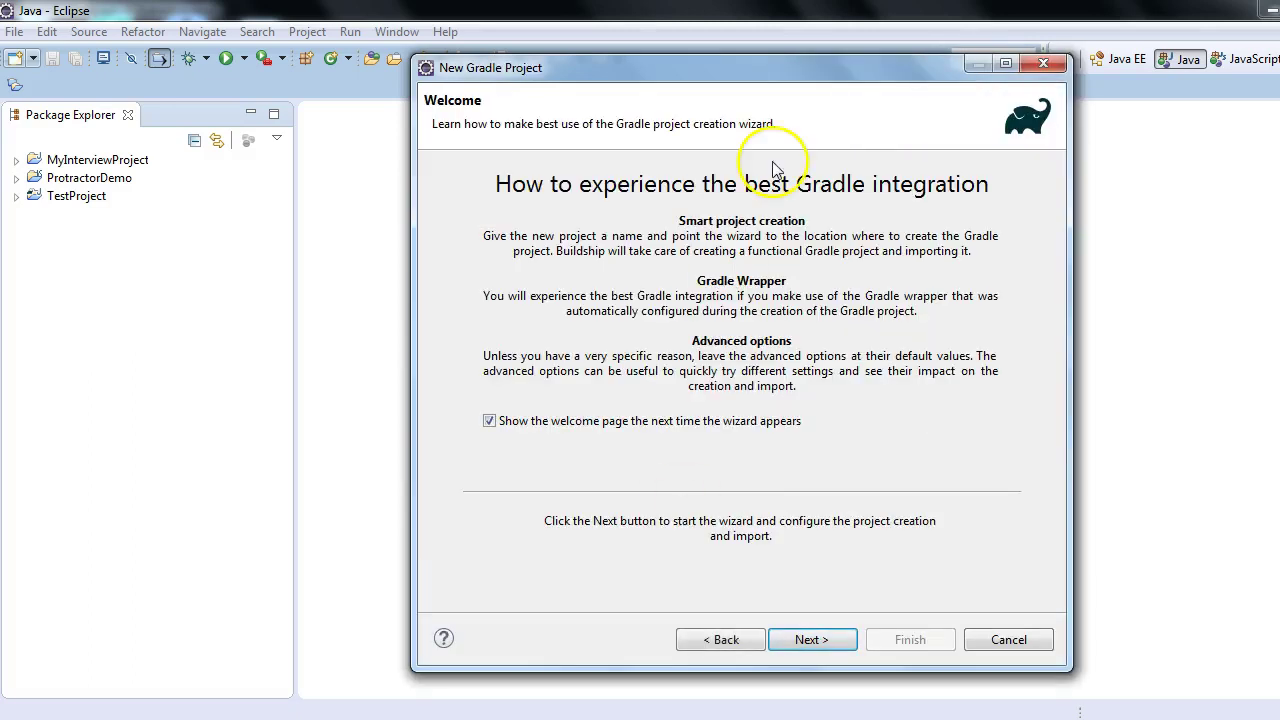
drag(737, 68, 724, 43)
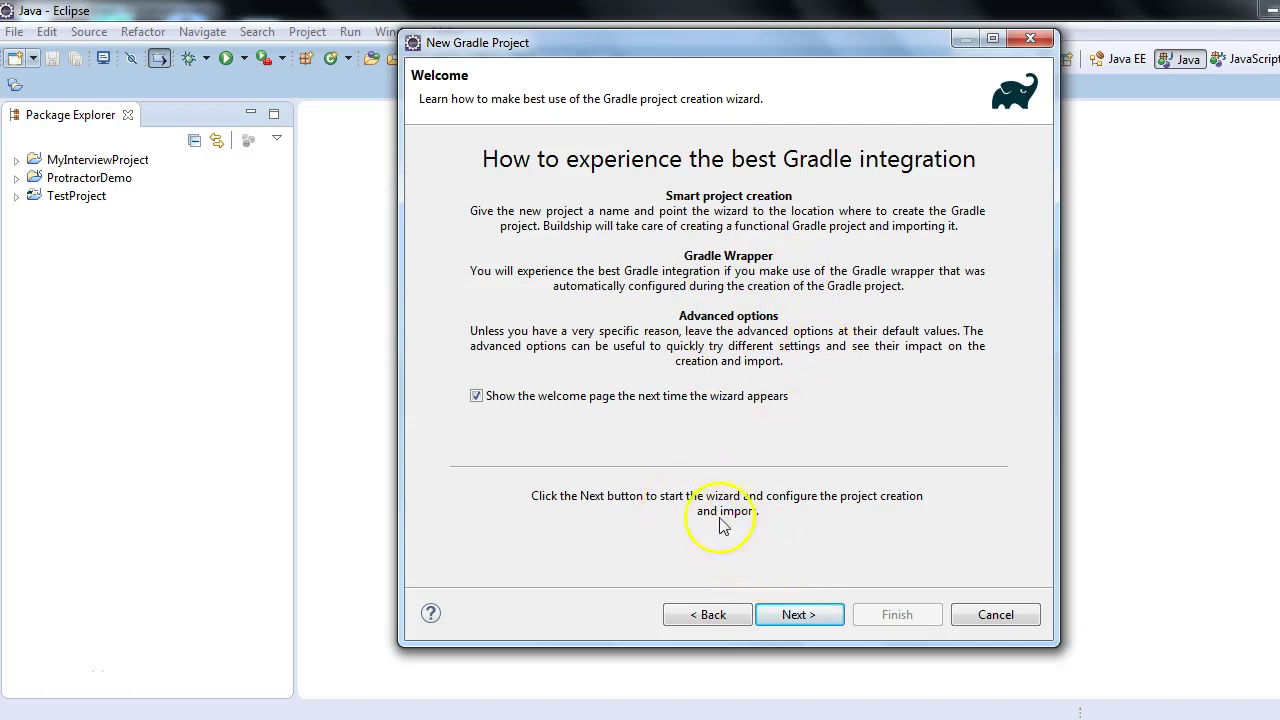
click(803, 618)
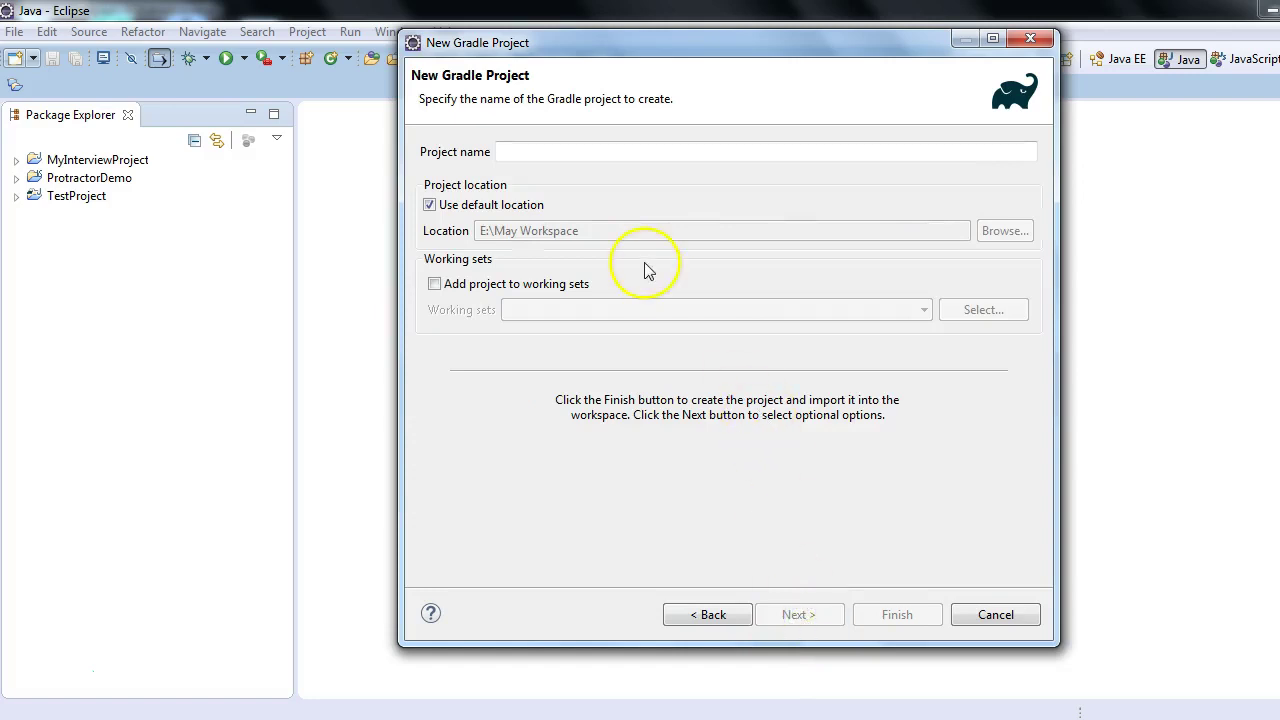
Name the new Gradle project SampleProject and enable overriding the workspace settings in its options.
click(544, 149)
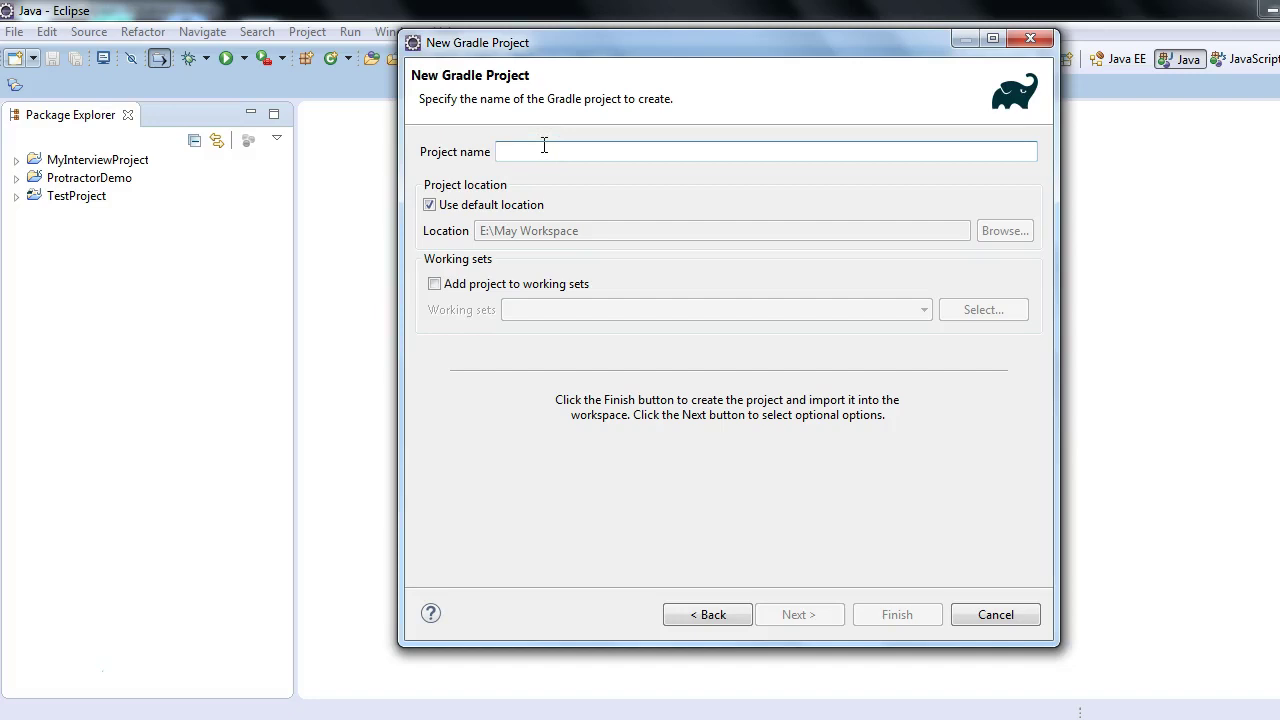
text(sA)
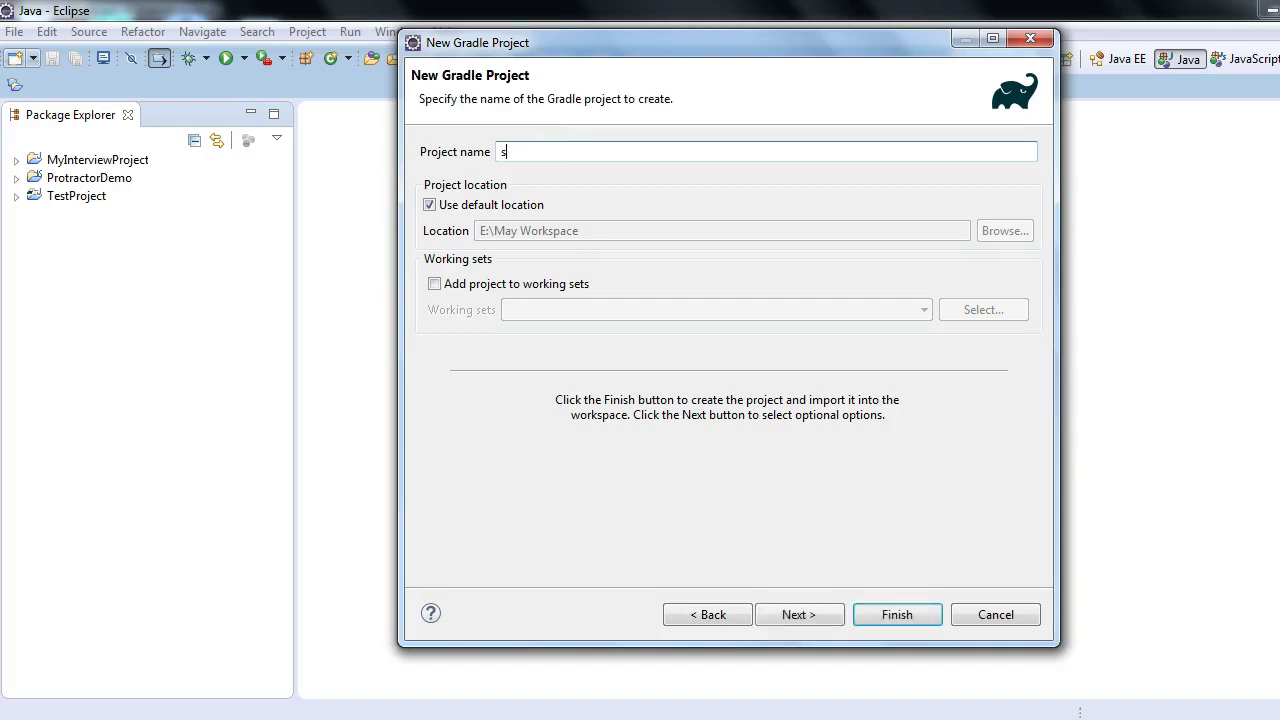
key(BackSpace)
key(BackSpace)
text(SampleProject)
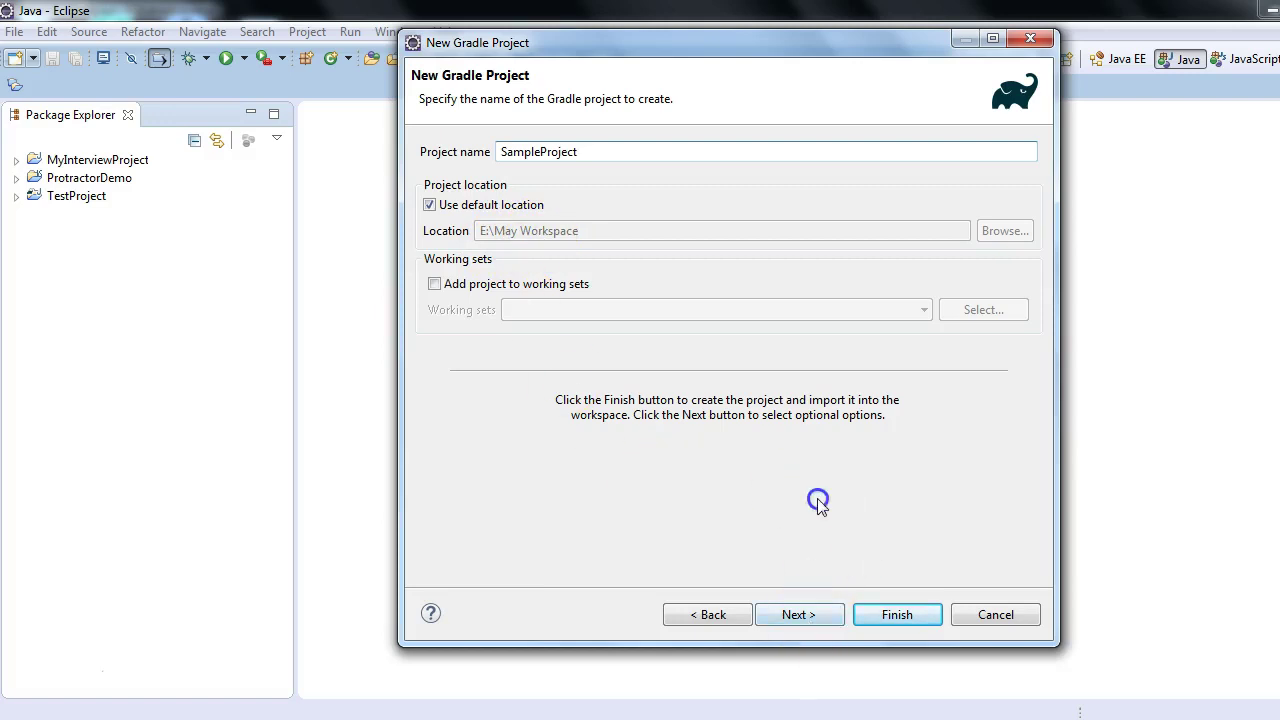
click(801, 616)
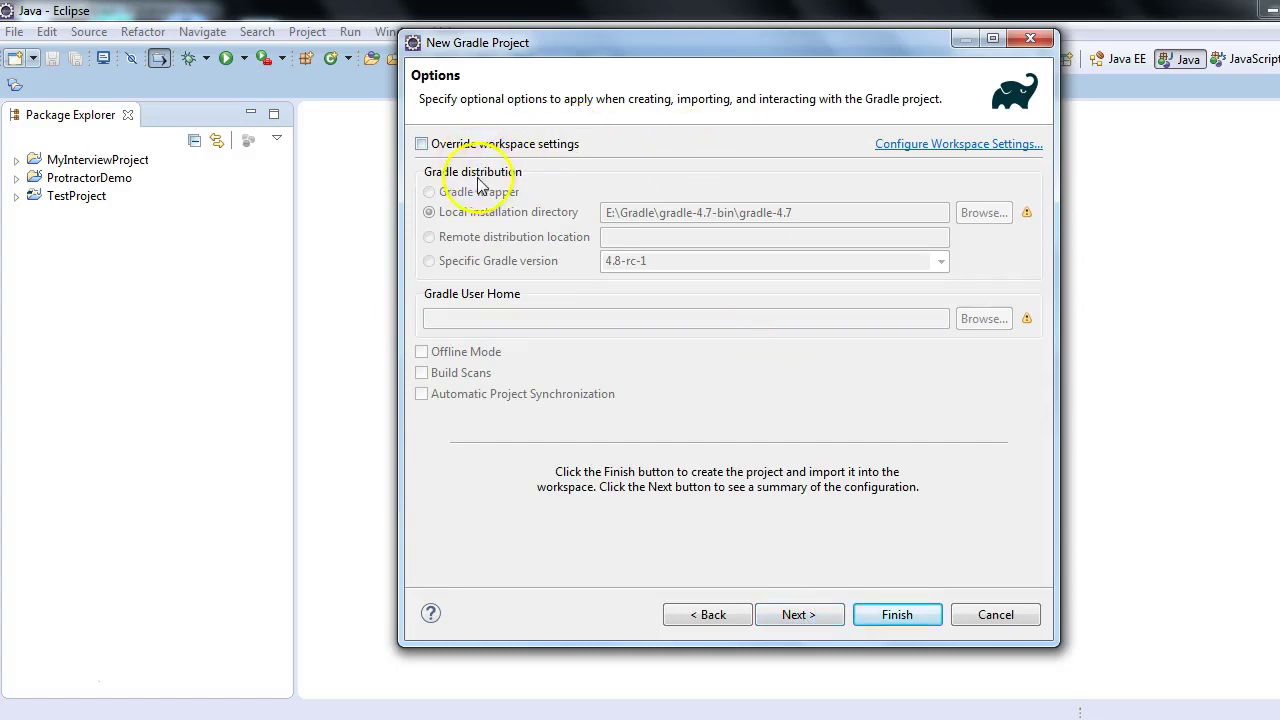
click(421, 144)
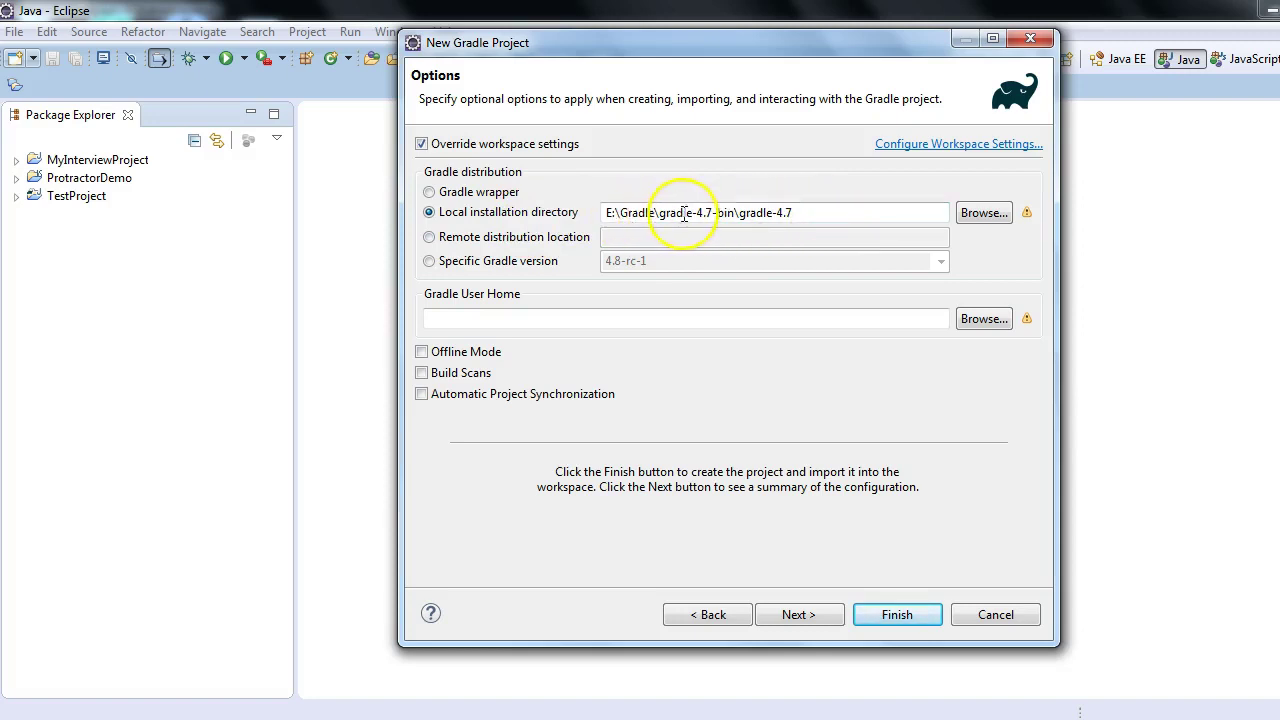
Copy the local installation directory path E:\Gradle\gradle-4.7-bin\gradle-4.7 and open that folder through the Windows Run dialog.
drag(801, 213, 592, 215)
key(ctrl+c)
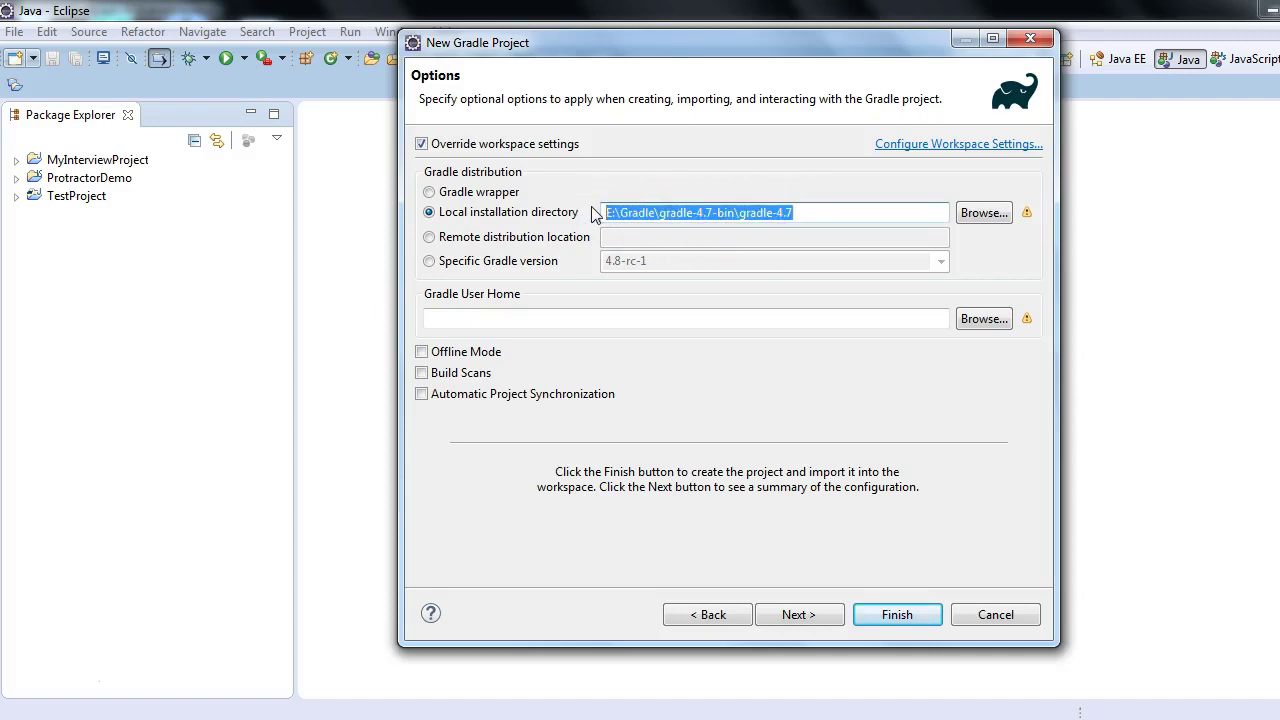
key(super+r)
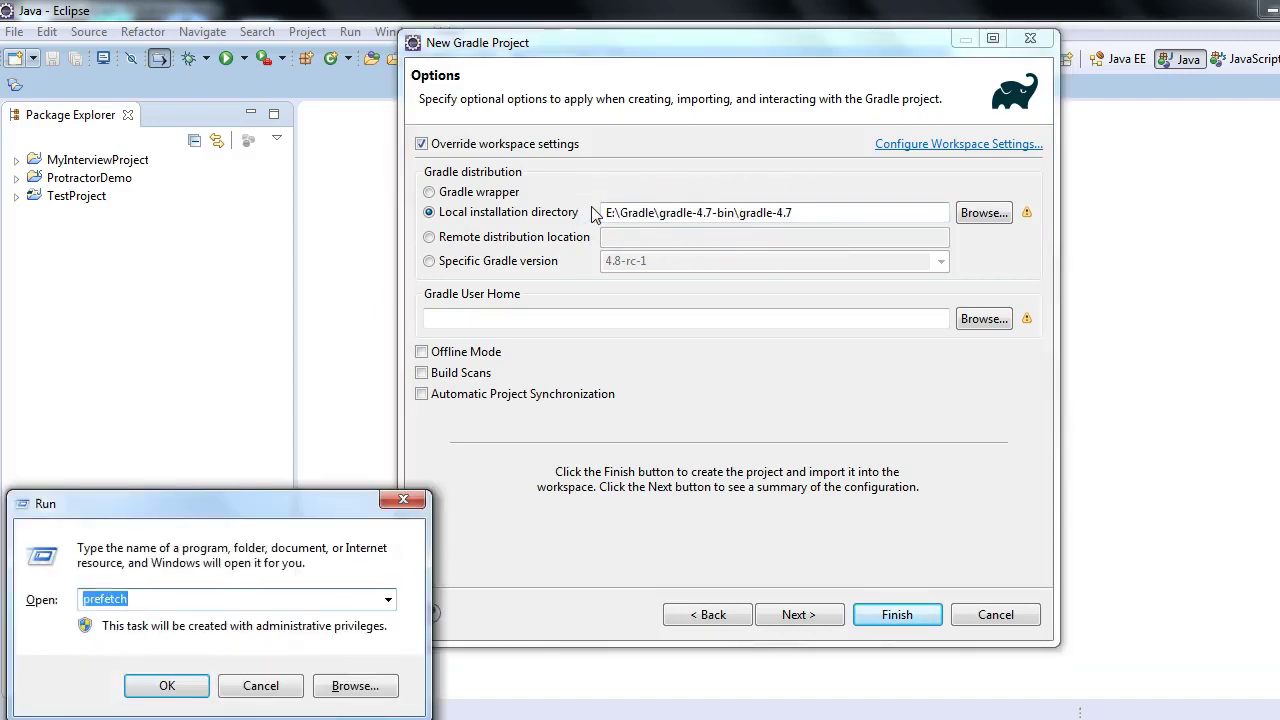
key(ctrl+v)
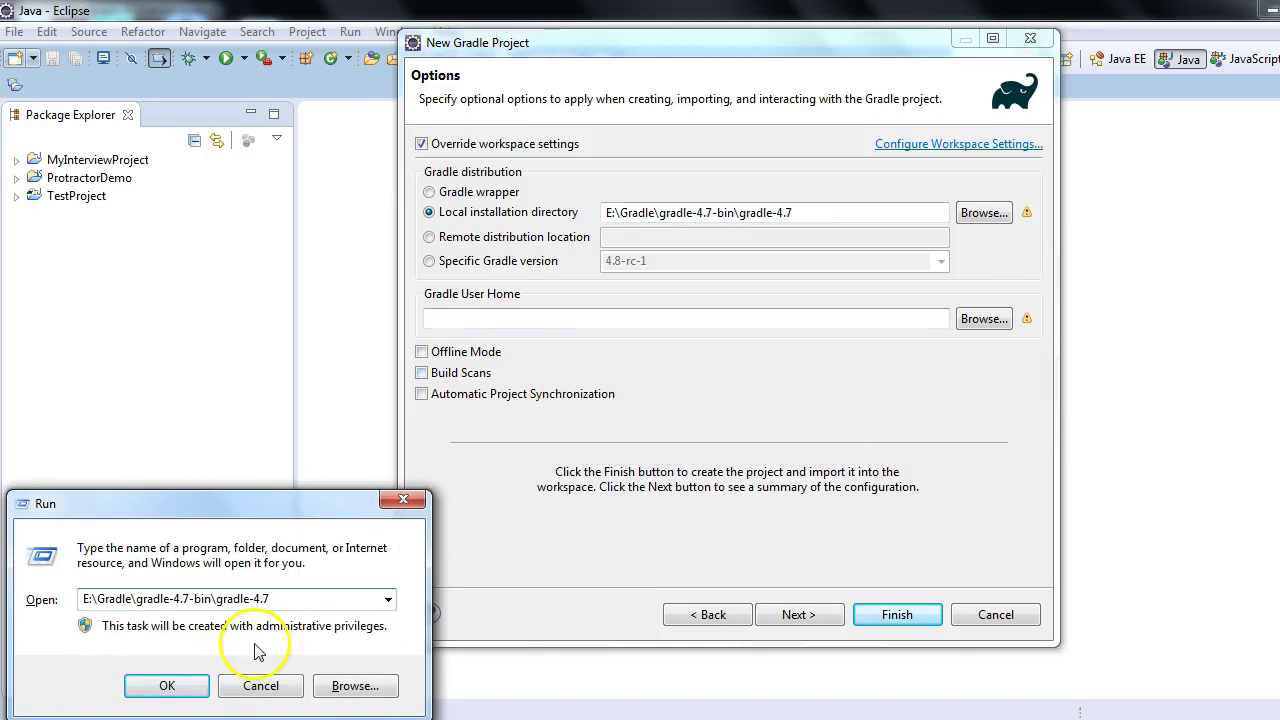
click(171, 686)
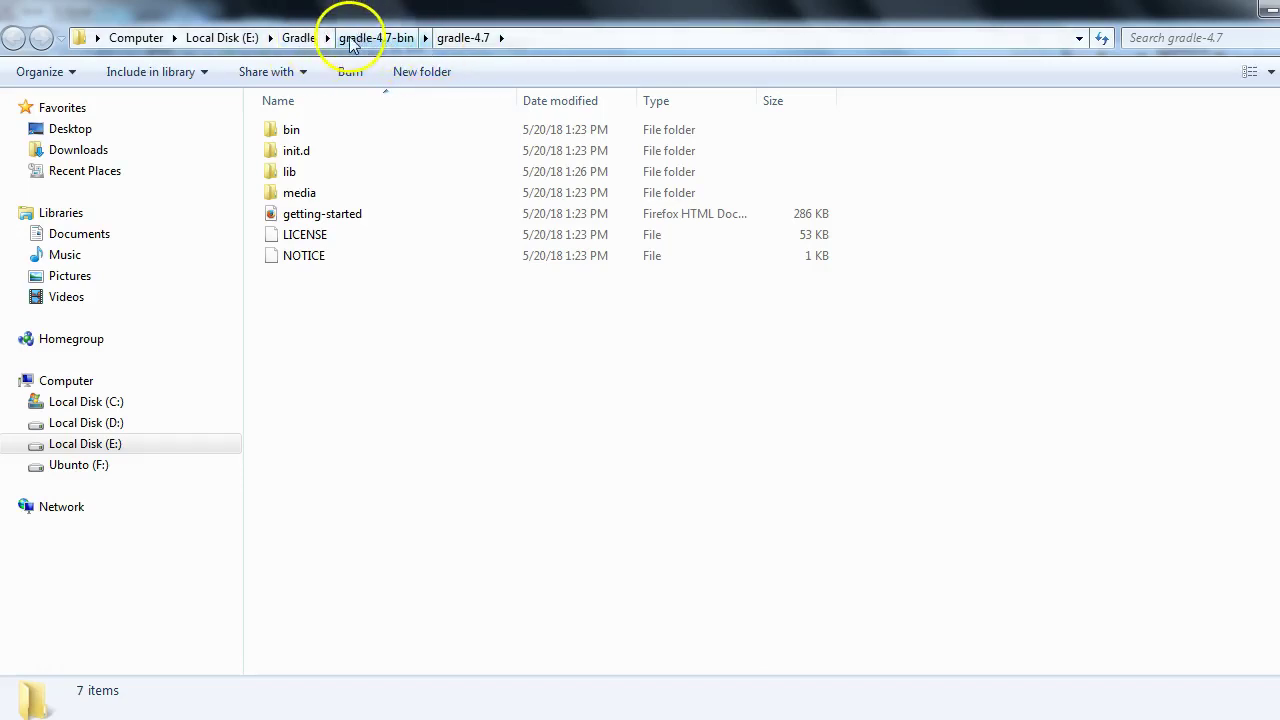
Check the zipped gradle-4.7-bin archive in the parent Gradle folder, and go back into the extracted gradle-4.7 folder.
click(298, 38)
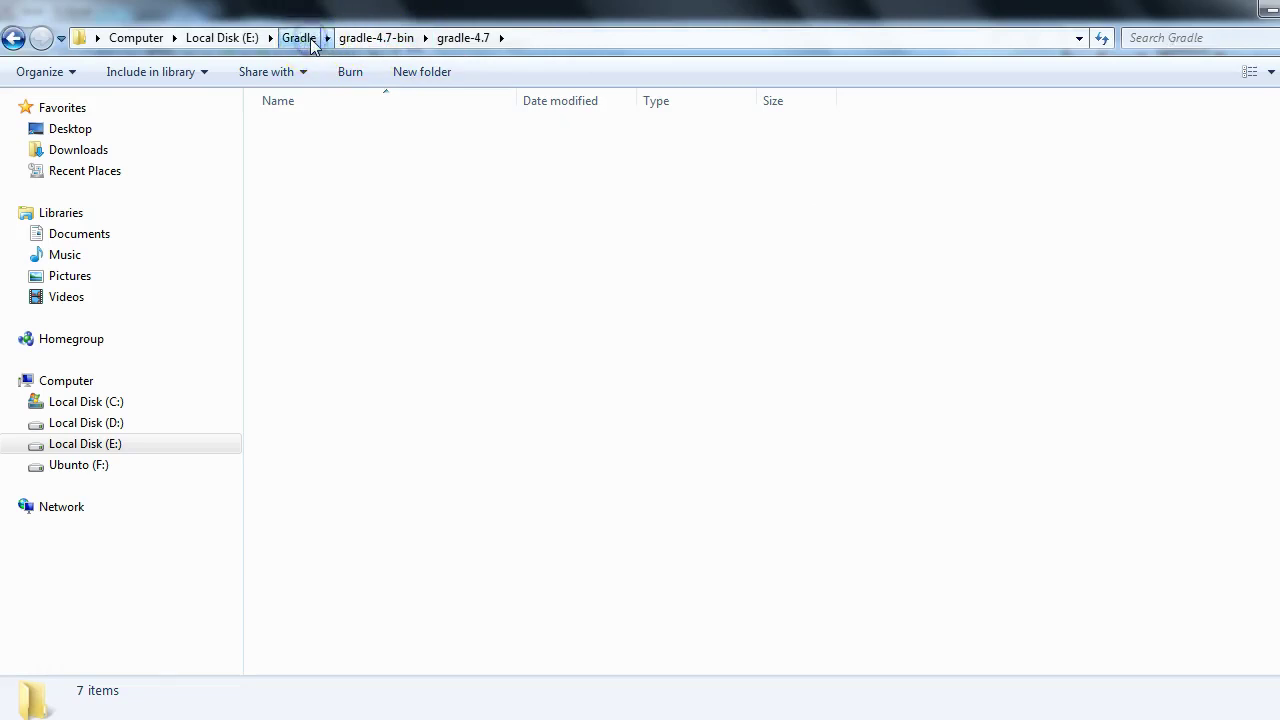
click(364, 262)
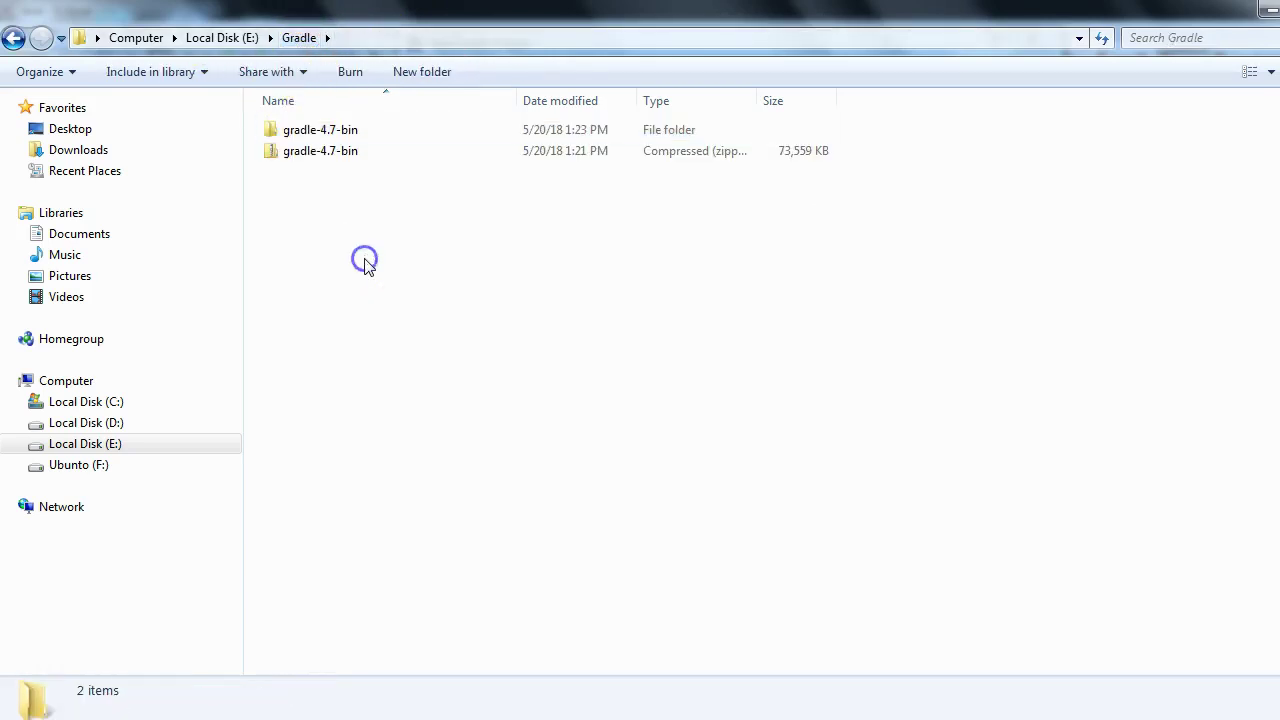
click(335, 160)
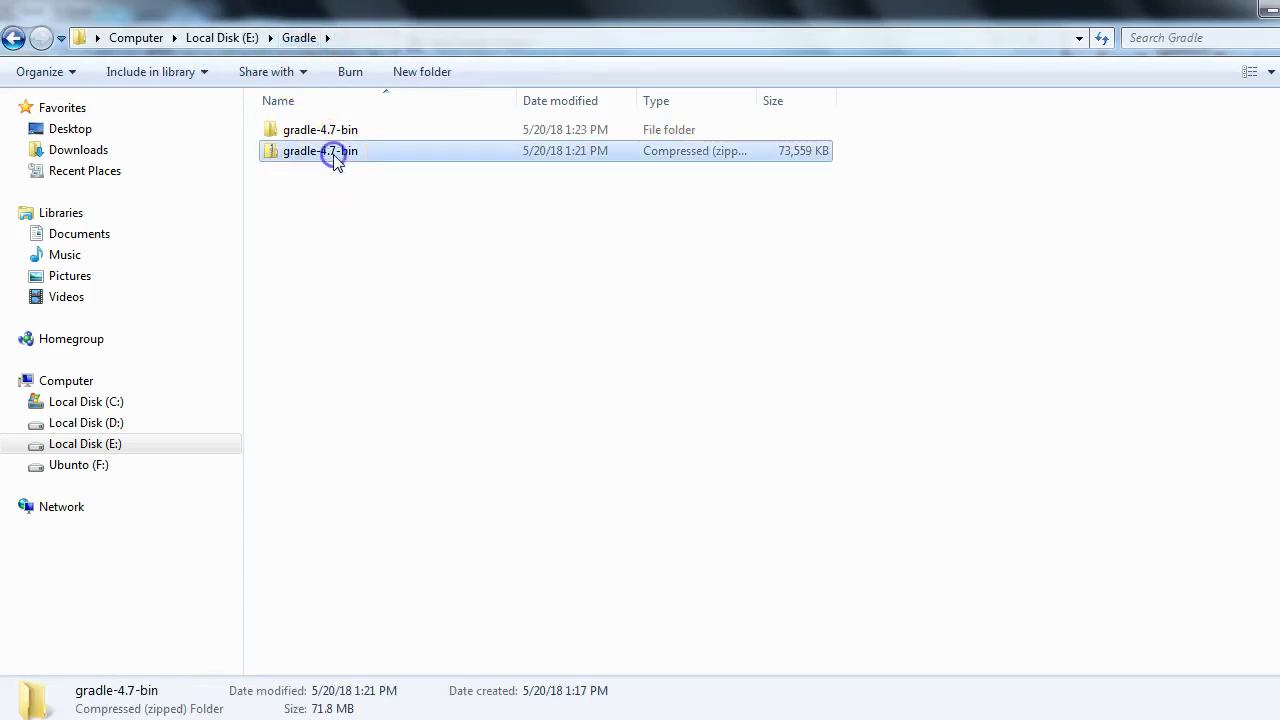
double_click(395, 131)
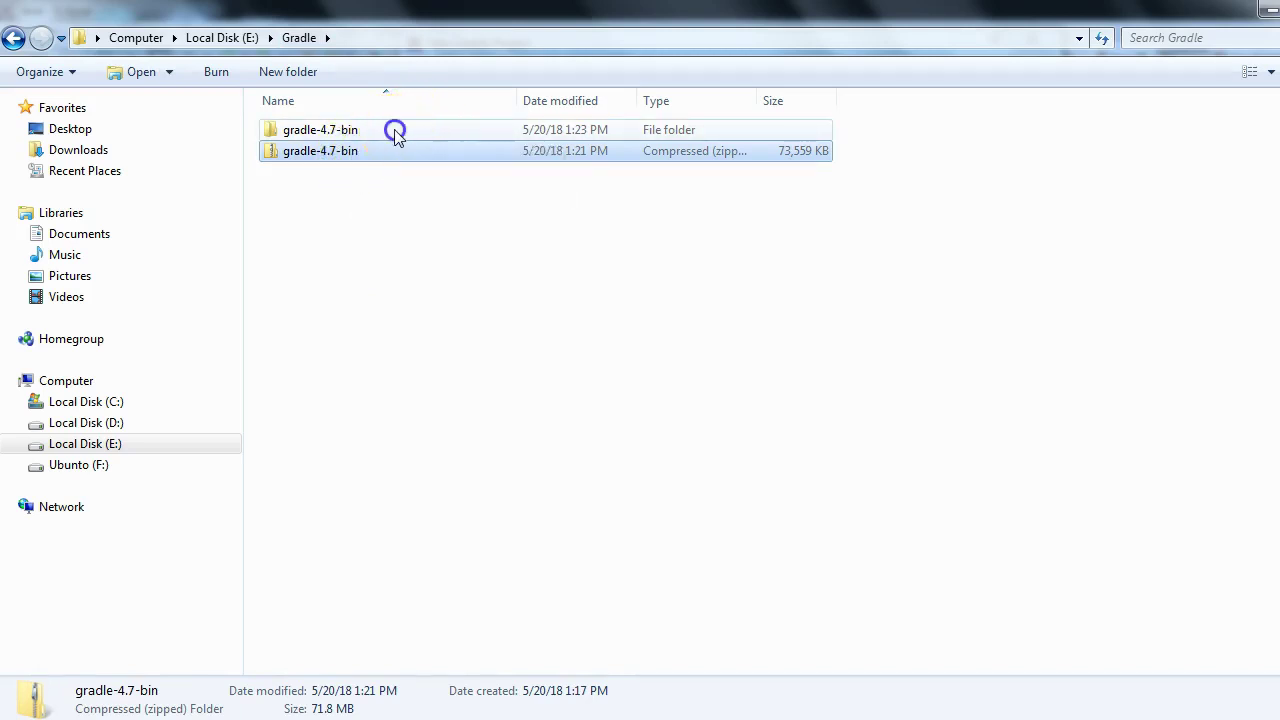
double_click(395, 133)
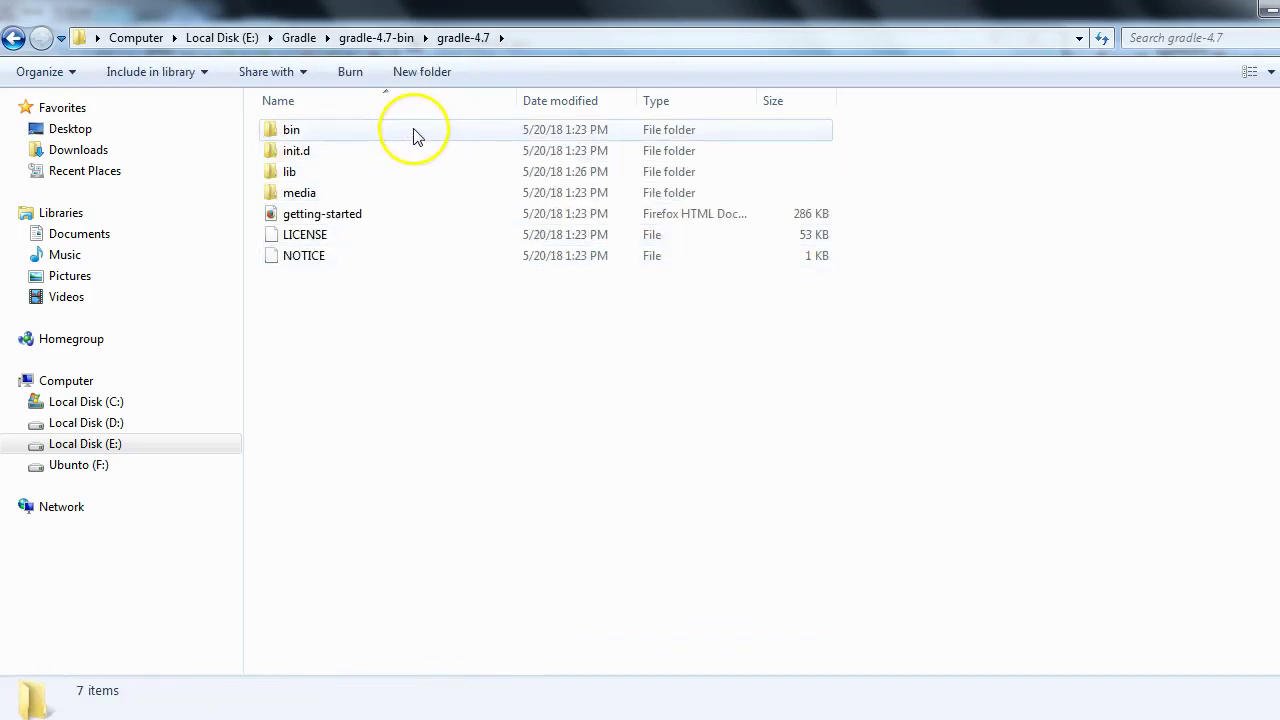
Show the full path of the gradle-4.7 folder for checking and return to the Gradle project wizard in Eclipse.
click(535, 40)
click(477, 42)
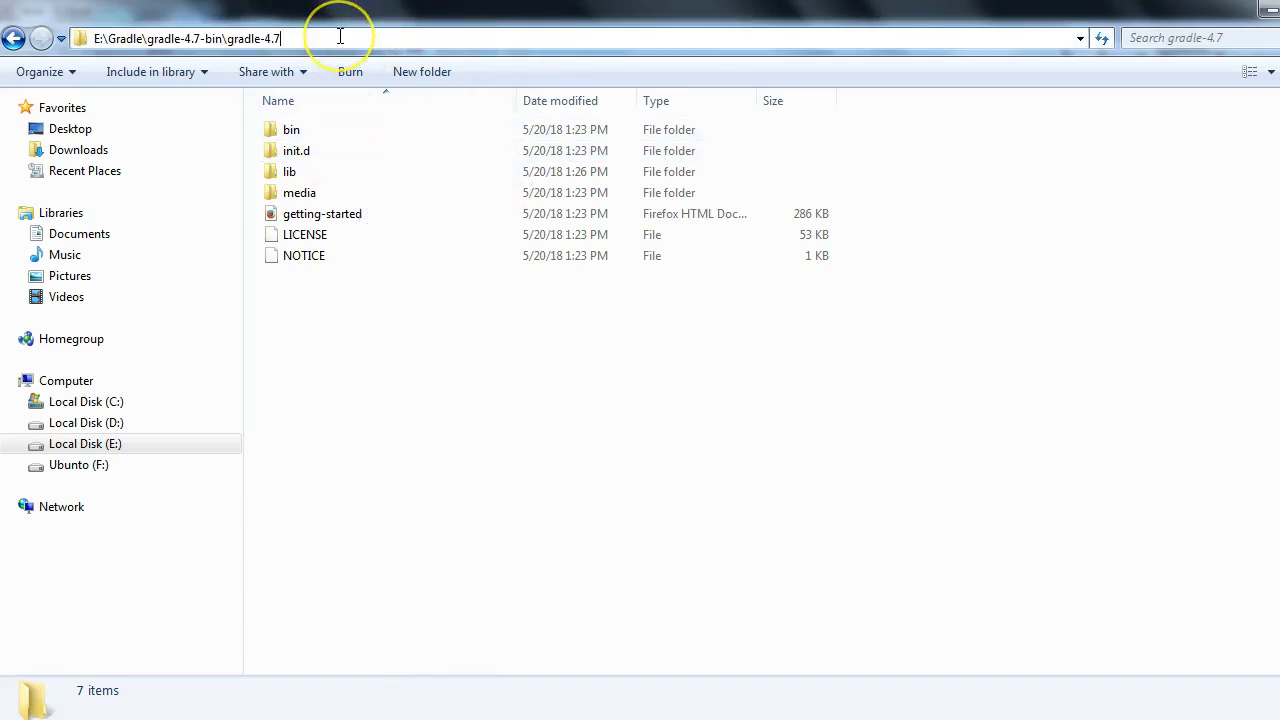
click(345, 372)
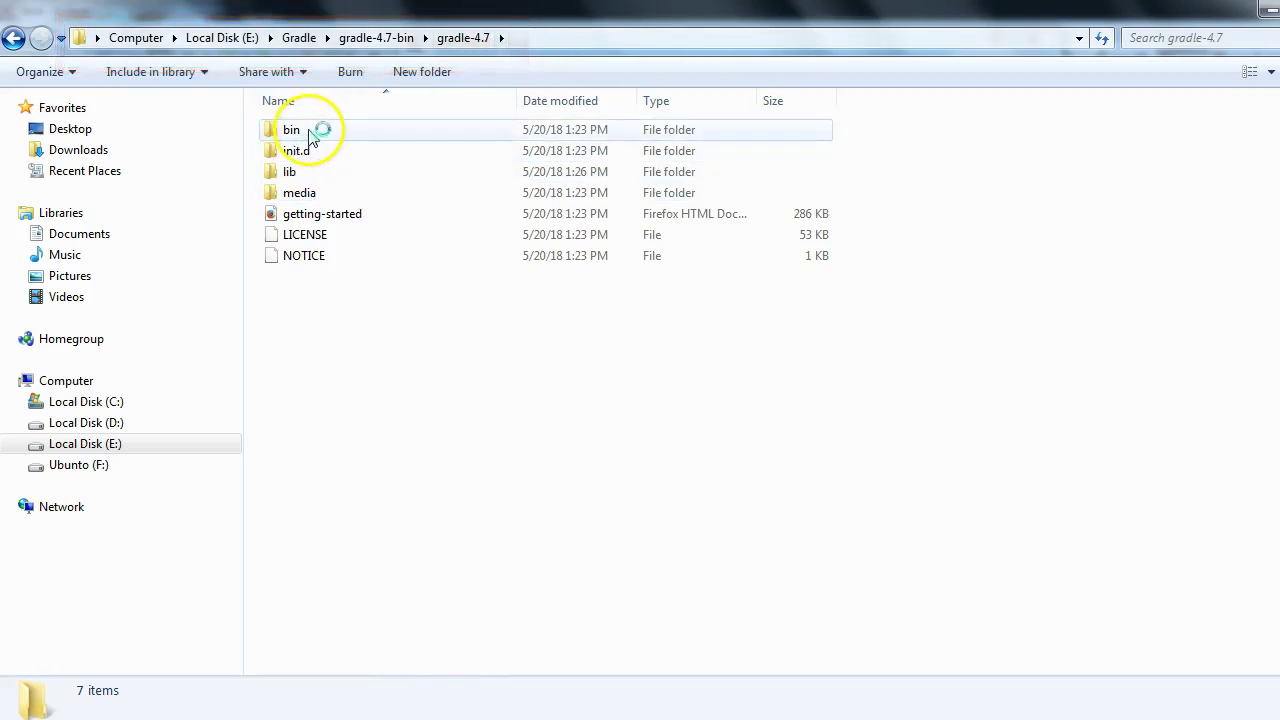
click(557, 38)
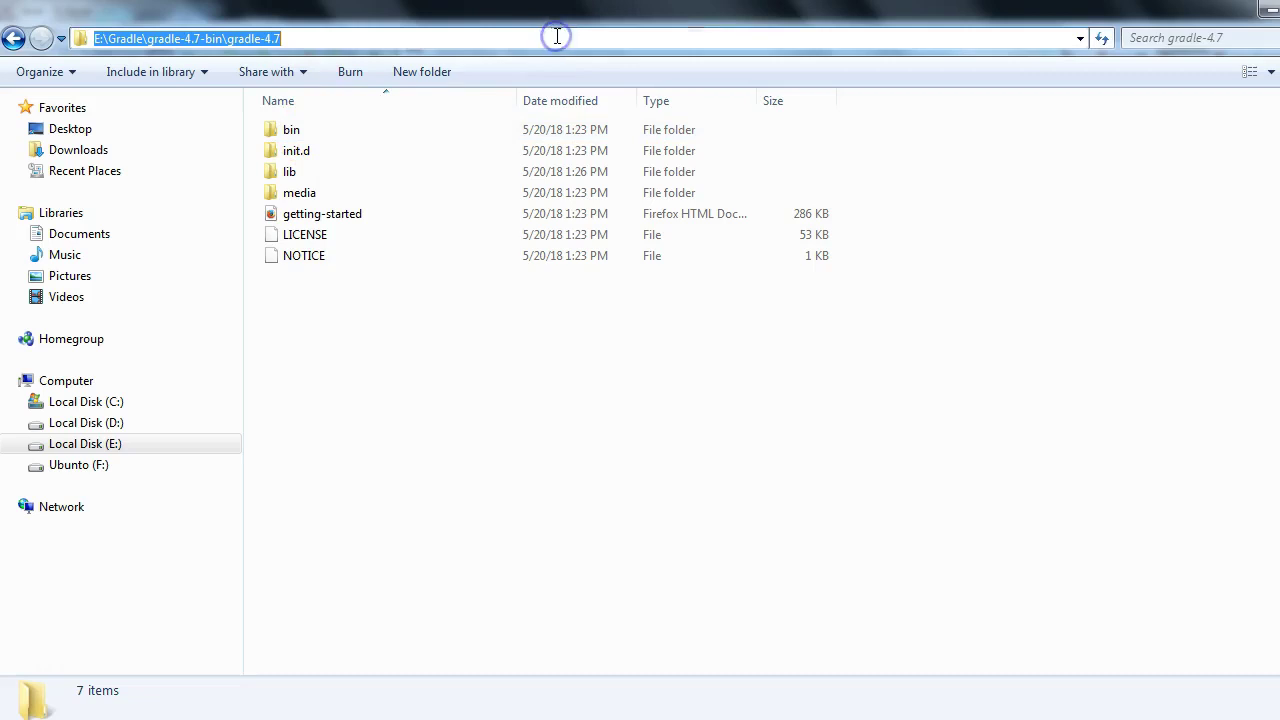
click(342, 38)
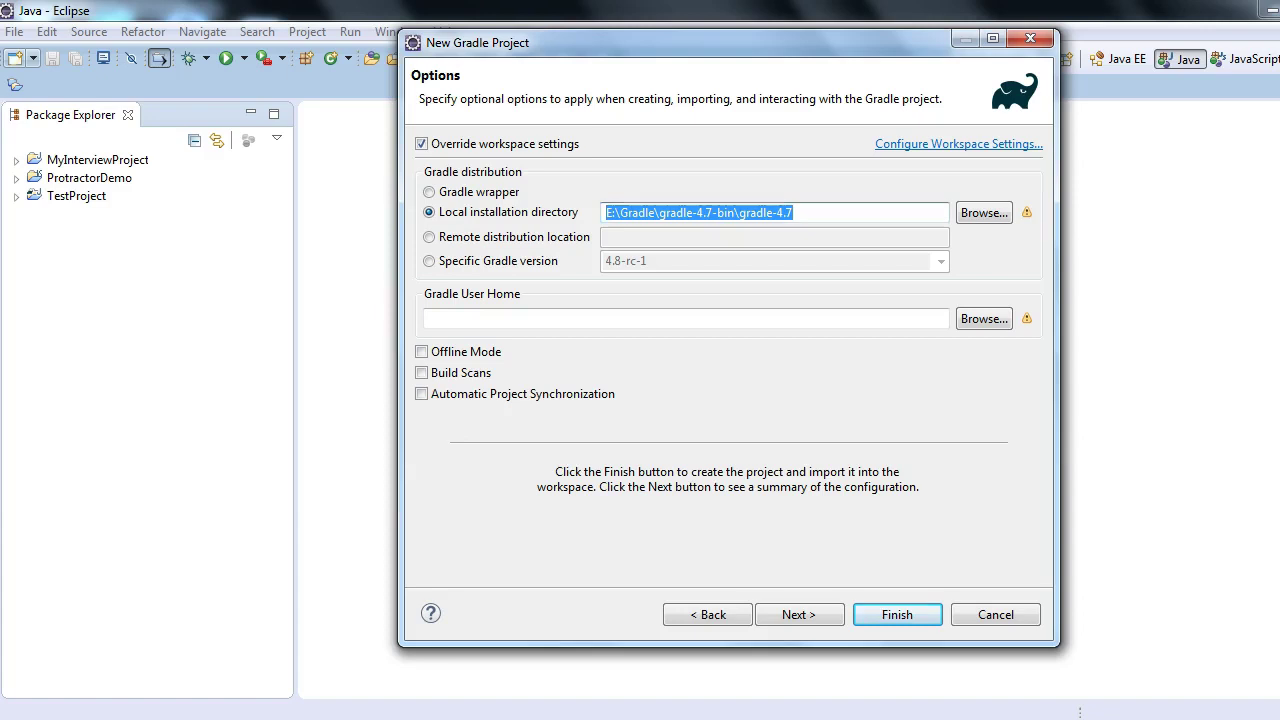
Keep the local installation directory as the Gradle distribution, continue to the configuration preview and finish creating the project.
click(820, 214)
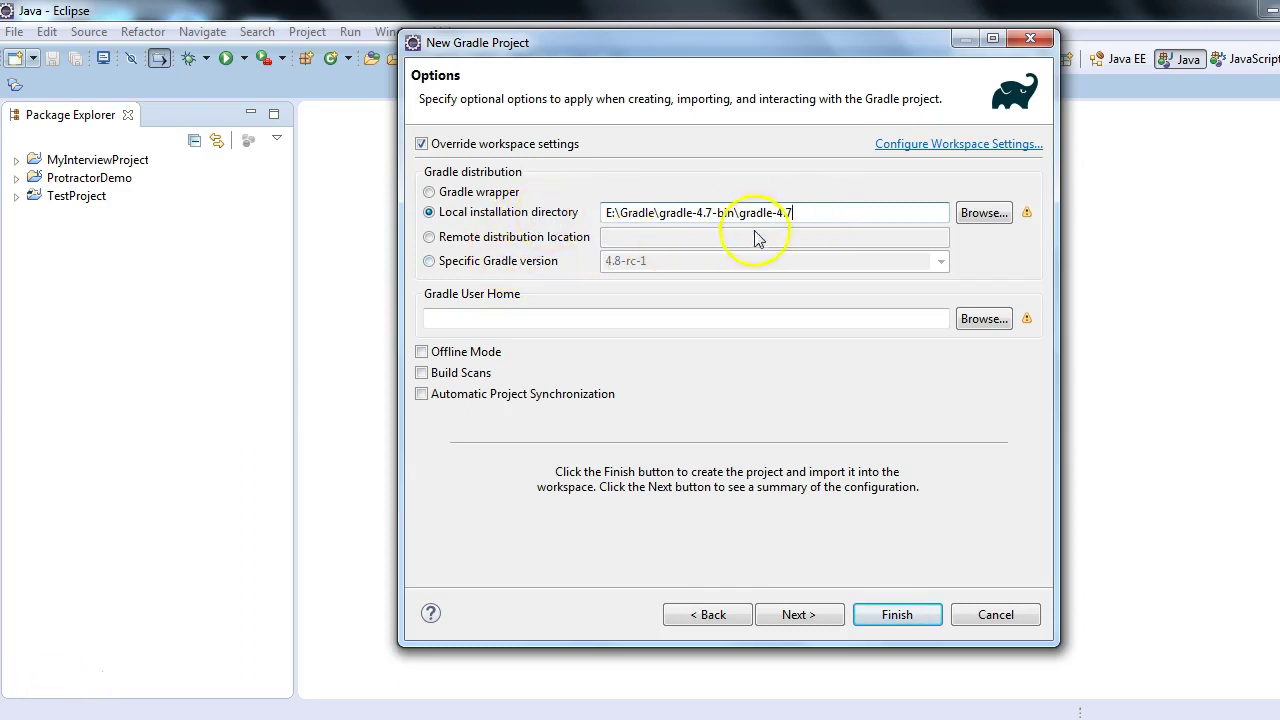
click(800, 620)
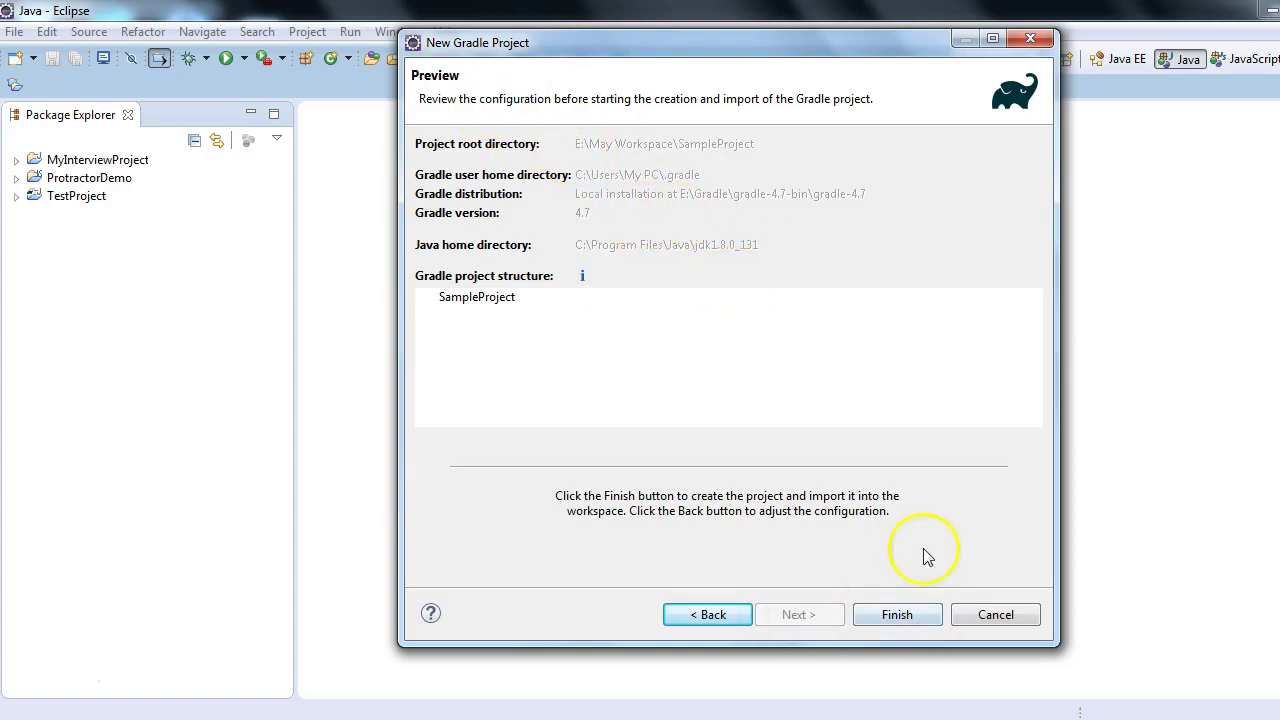
click(904, 618)
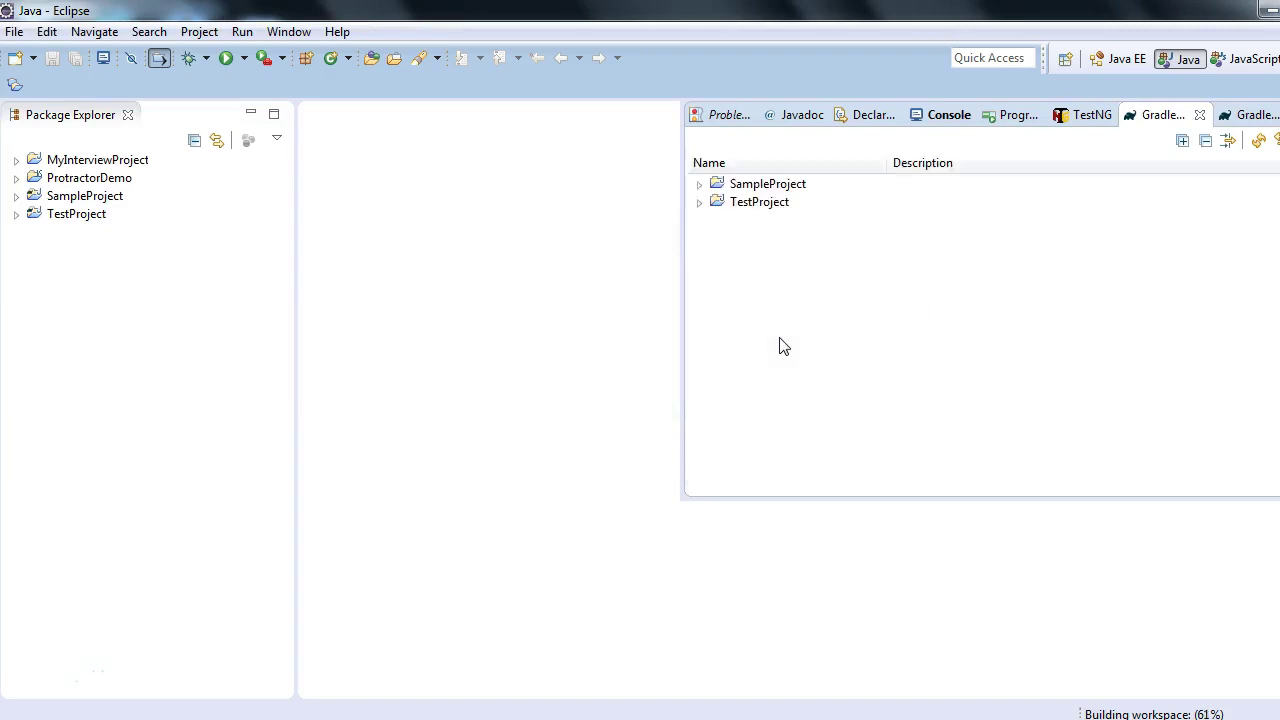
Expand SampleProject in the project tree and show the default packages under its src/main/java and src/test/java source folders.
click(585, 264)
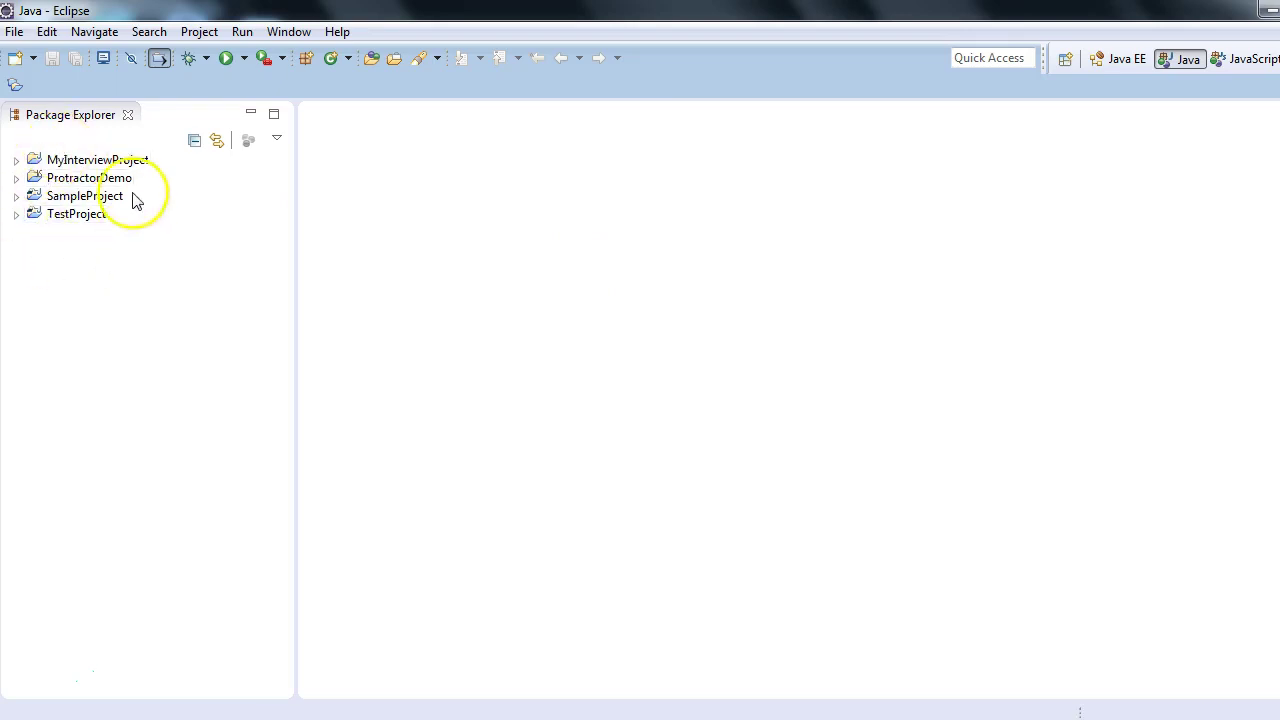
click(80, 197)
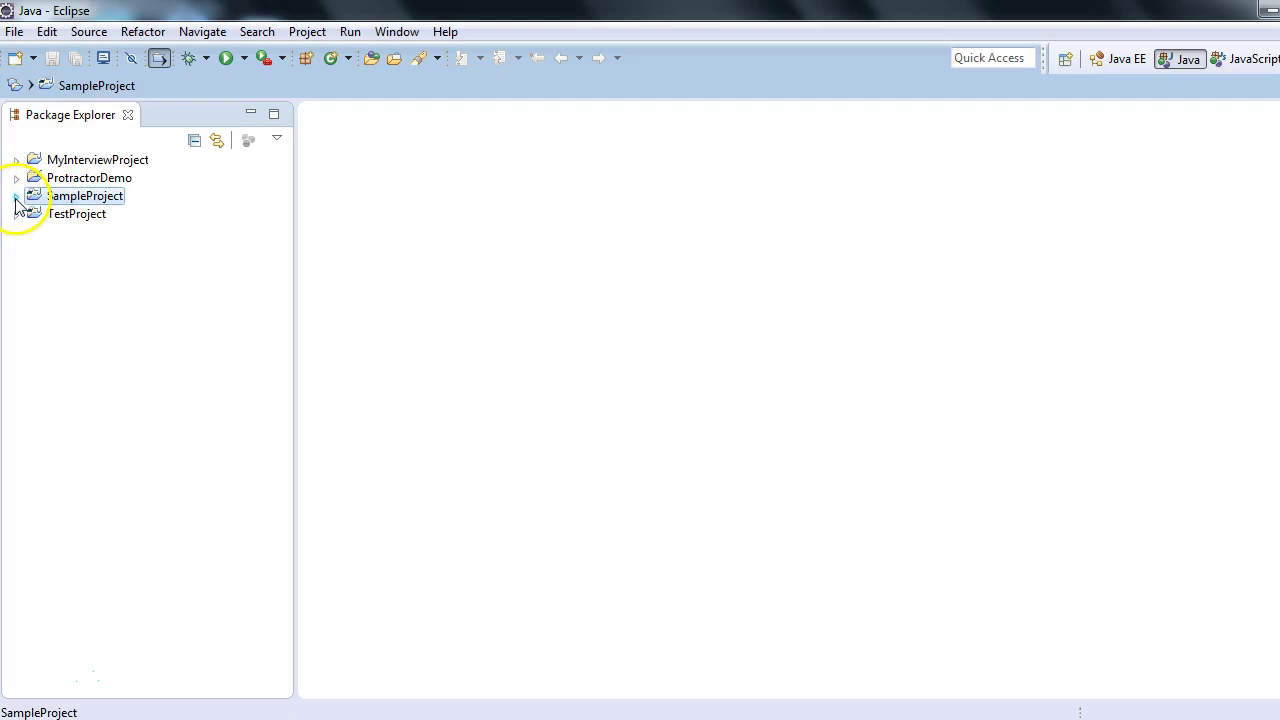
click(16, 197)
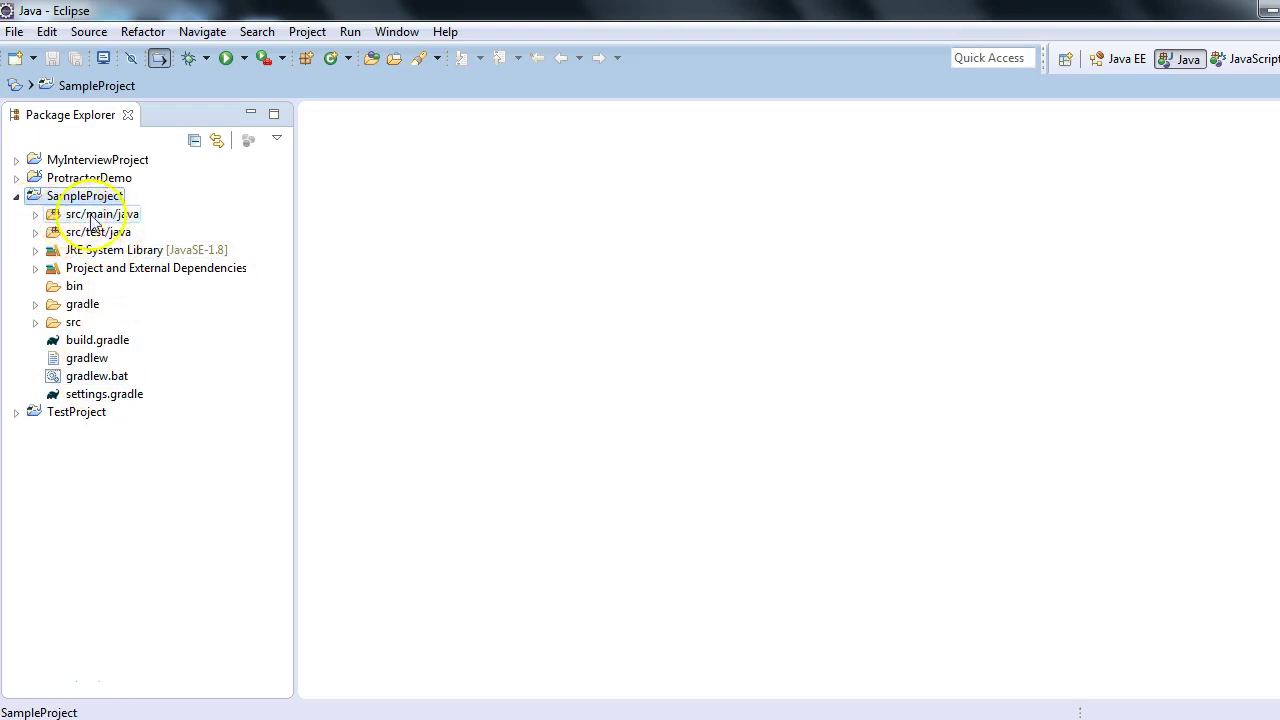
click(35, 214)
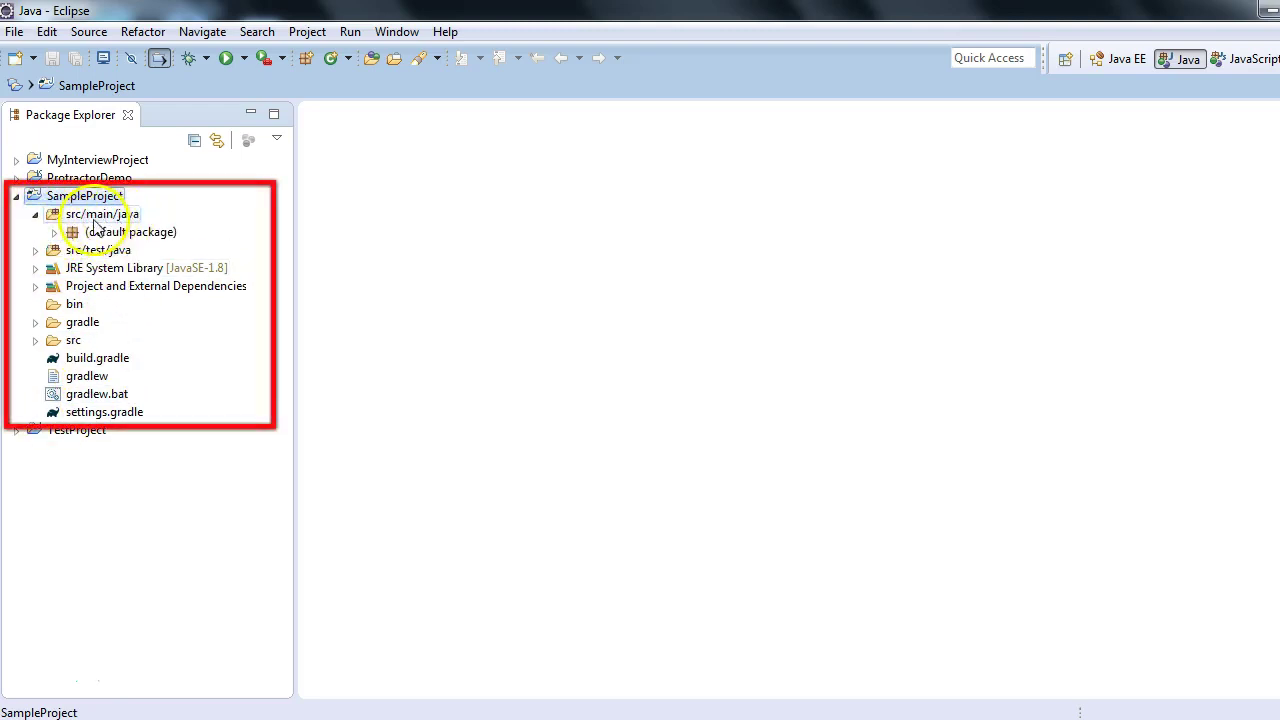
click(36, 251)
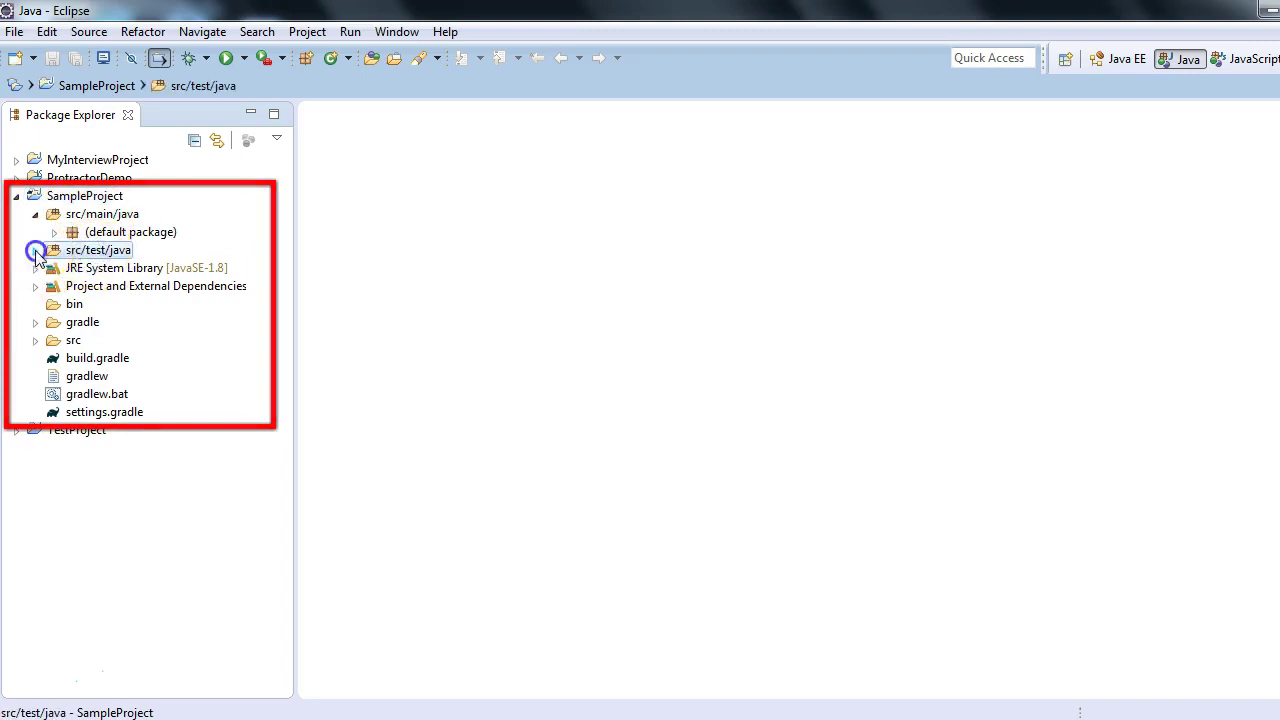
click(35, 251)
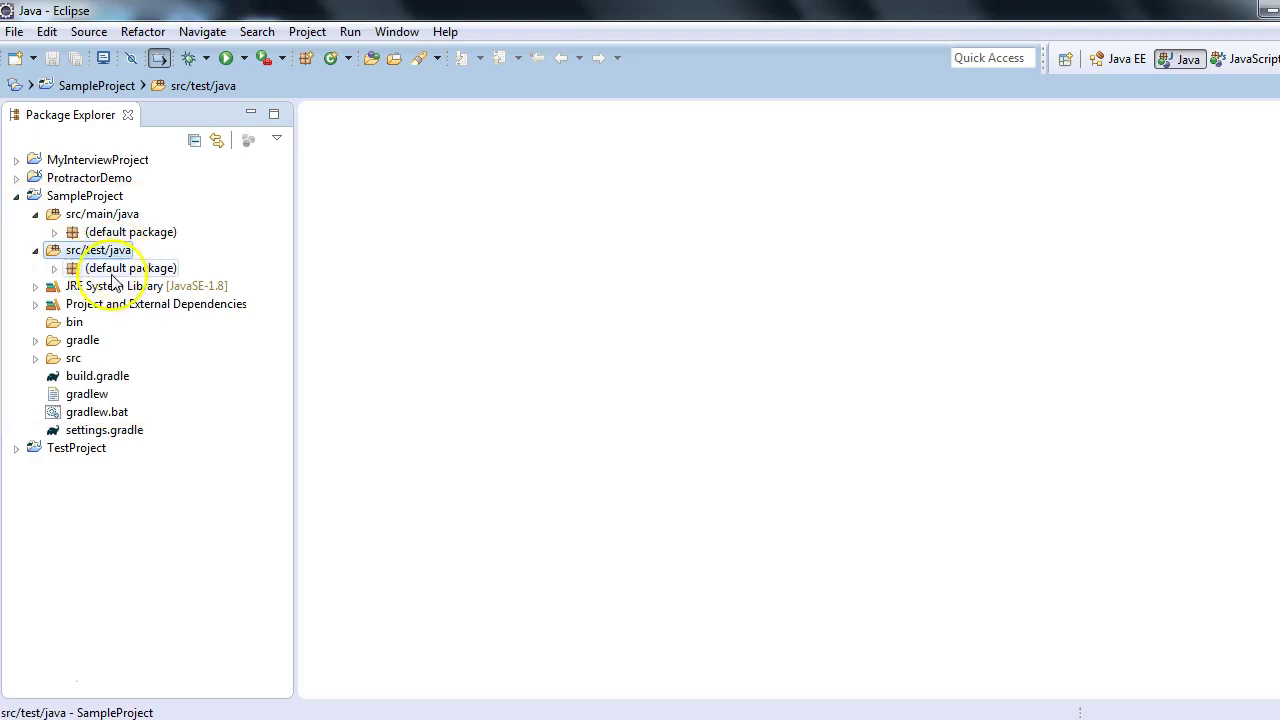
Examine SampleProject's JRE System Library, the jars in Project and External Dependencies, and the bin, gradle and src folders.
click(110, 288)
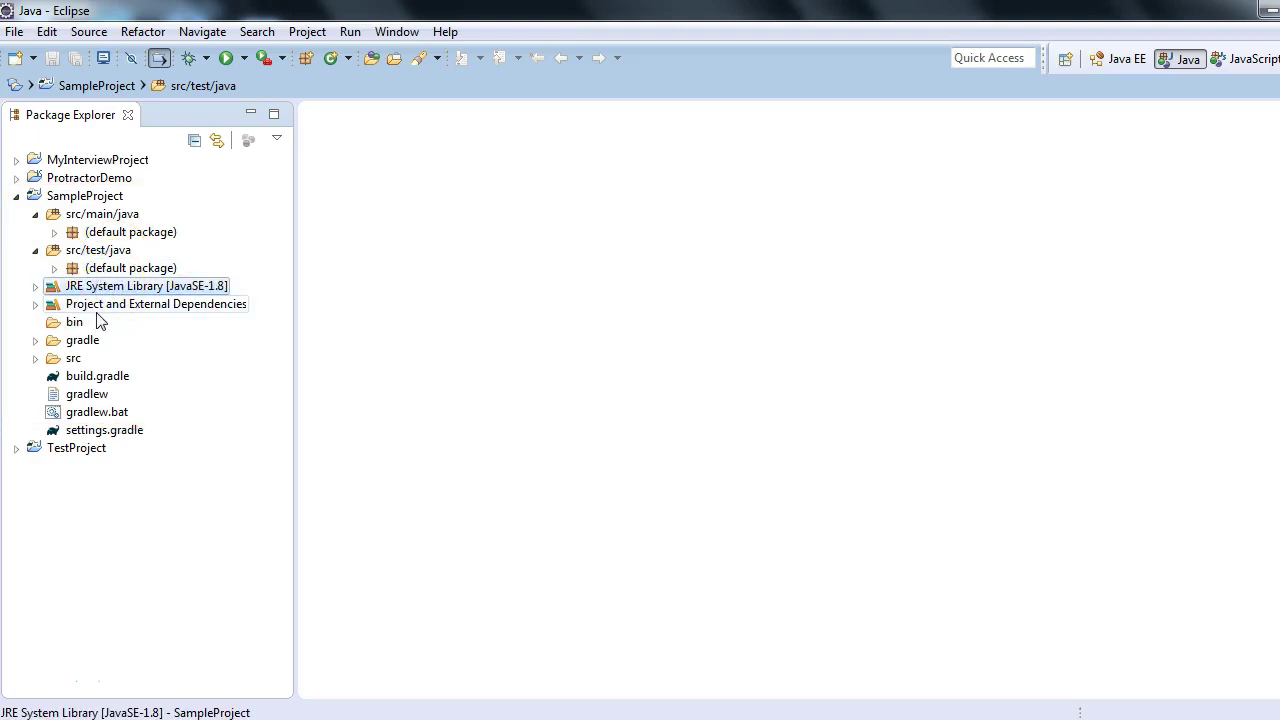
click(97, 309)
click(35, 305)
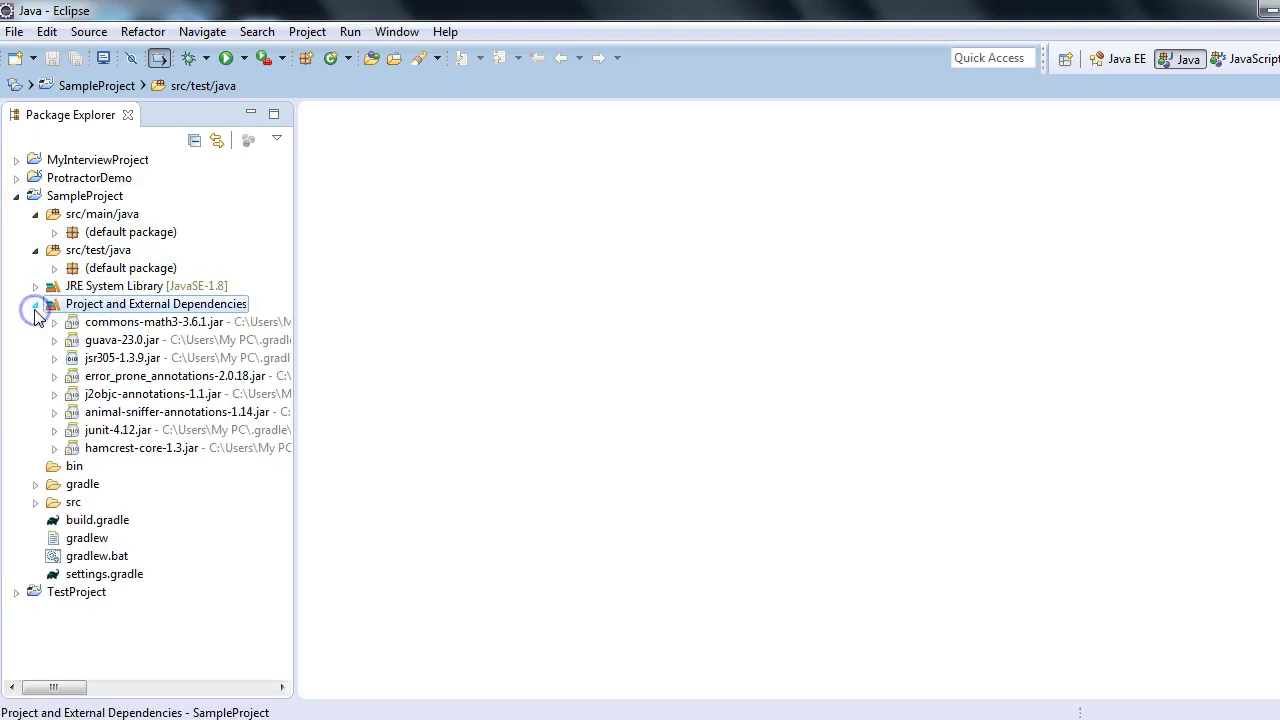
click(35, 305)
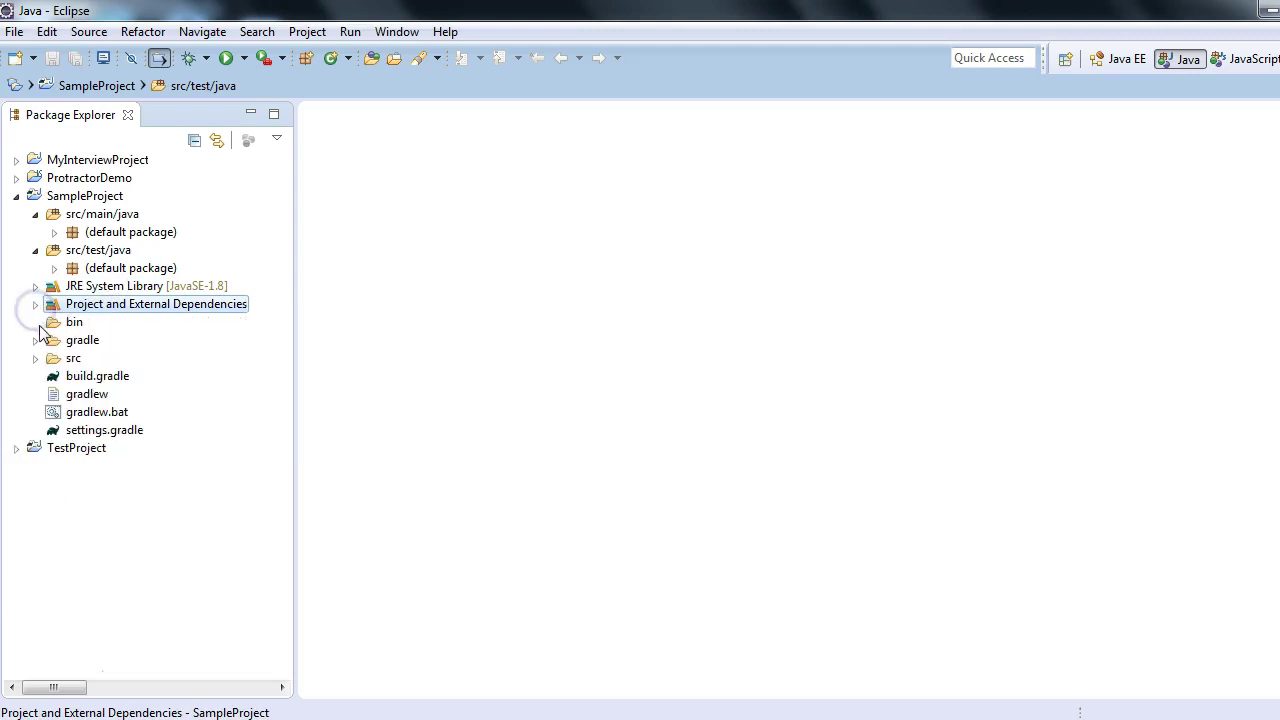
click(62, 323)
click(78, 340)
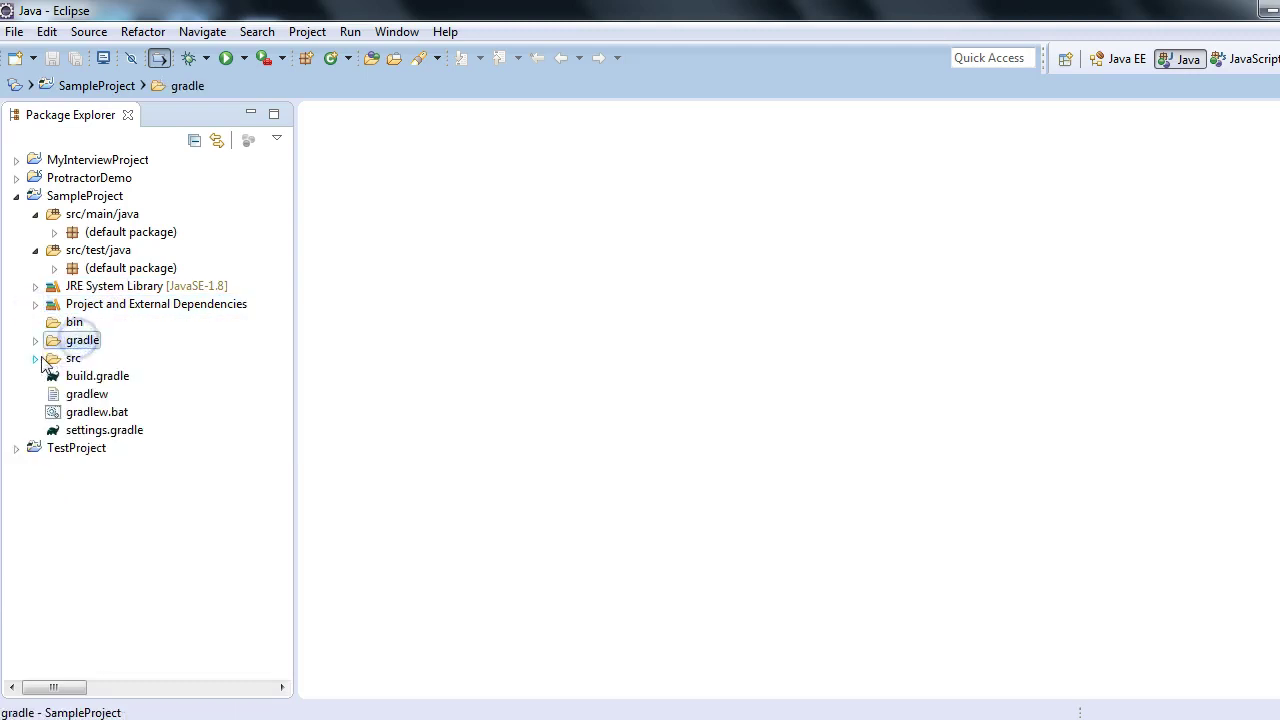
click(36, 359)
click(36, 360)
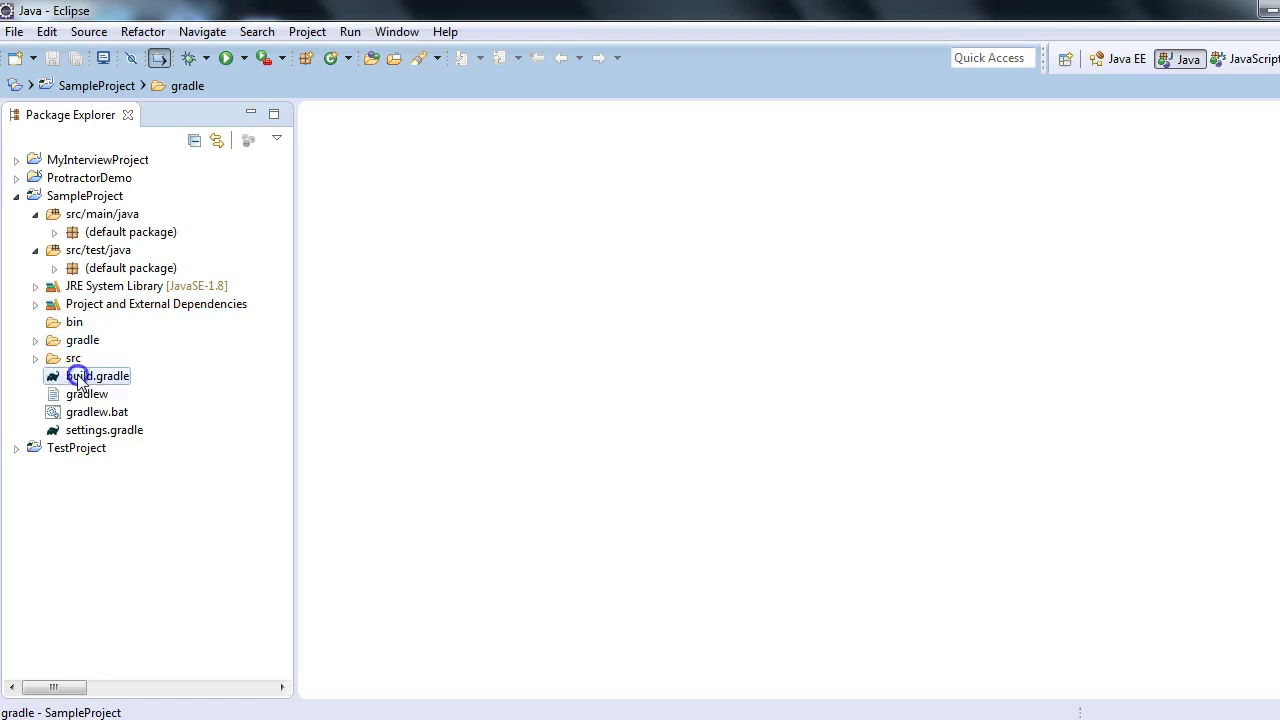
Open SampleProject's build.gradle file in the editor and place the cursor at the end of its header comment.
click(88, 376)
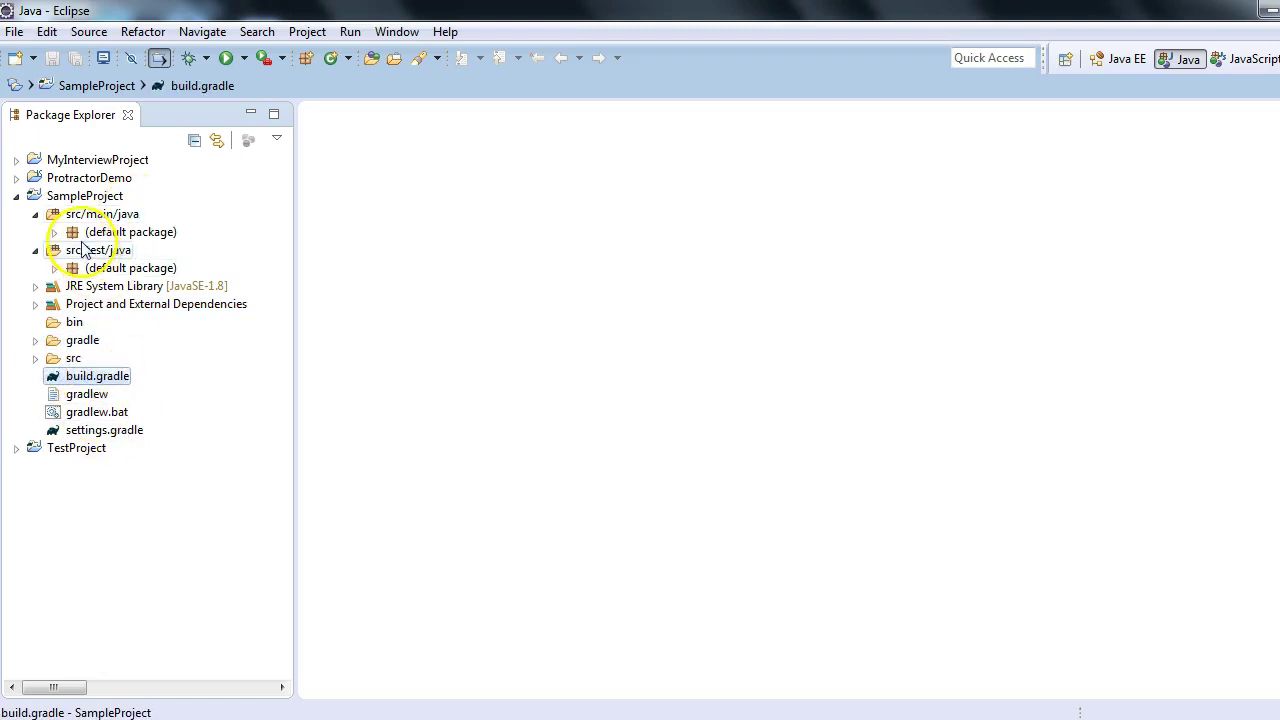
click(79, 201)
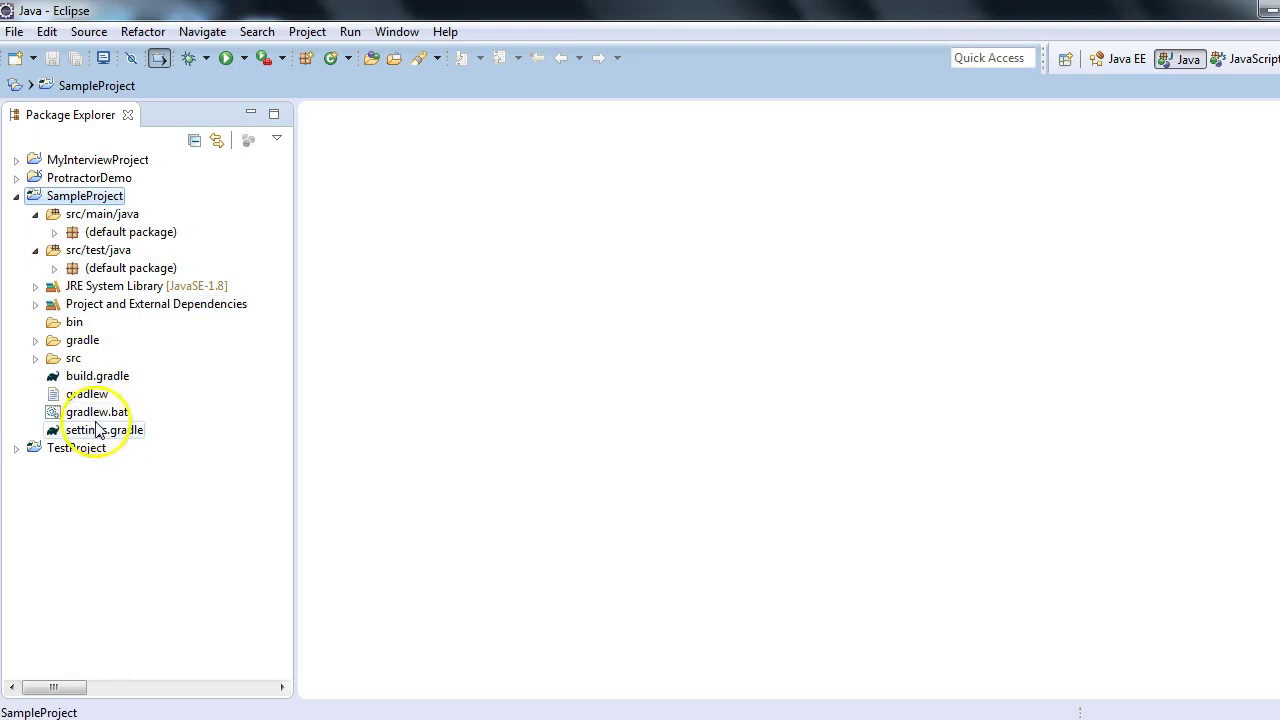
click(97, 385)
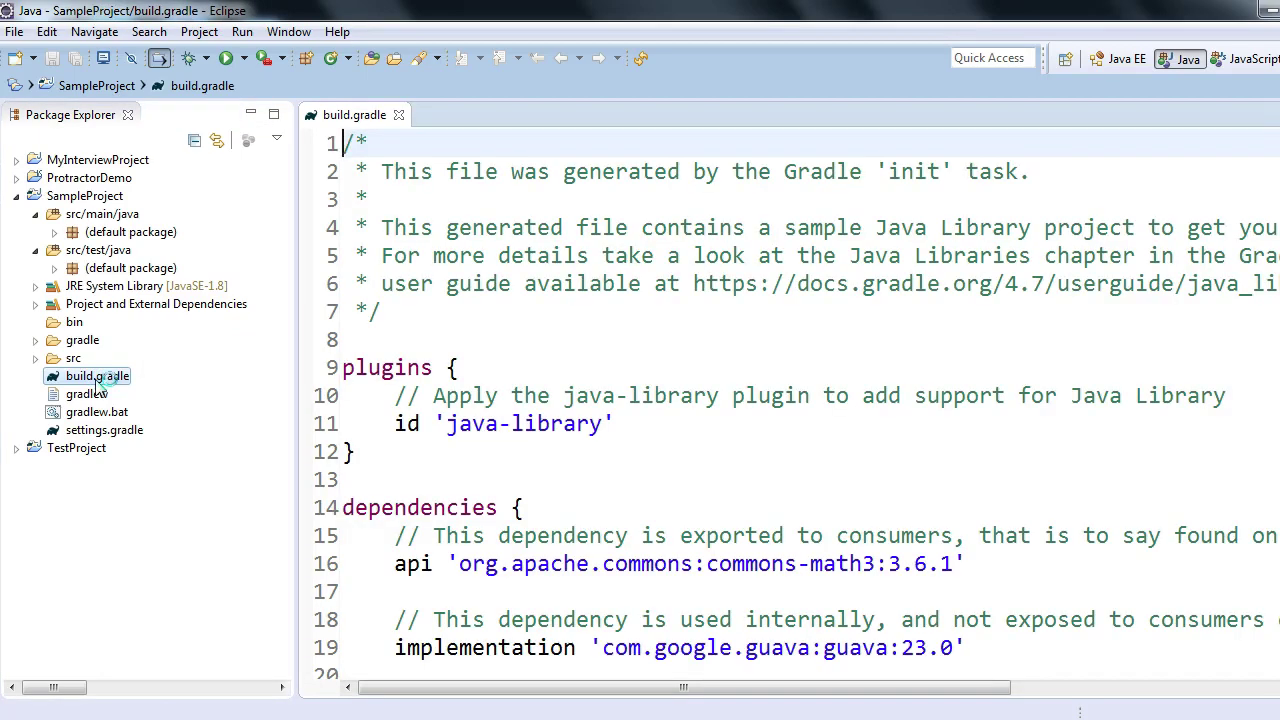
drag(97, 383, 399, 350)
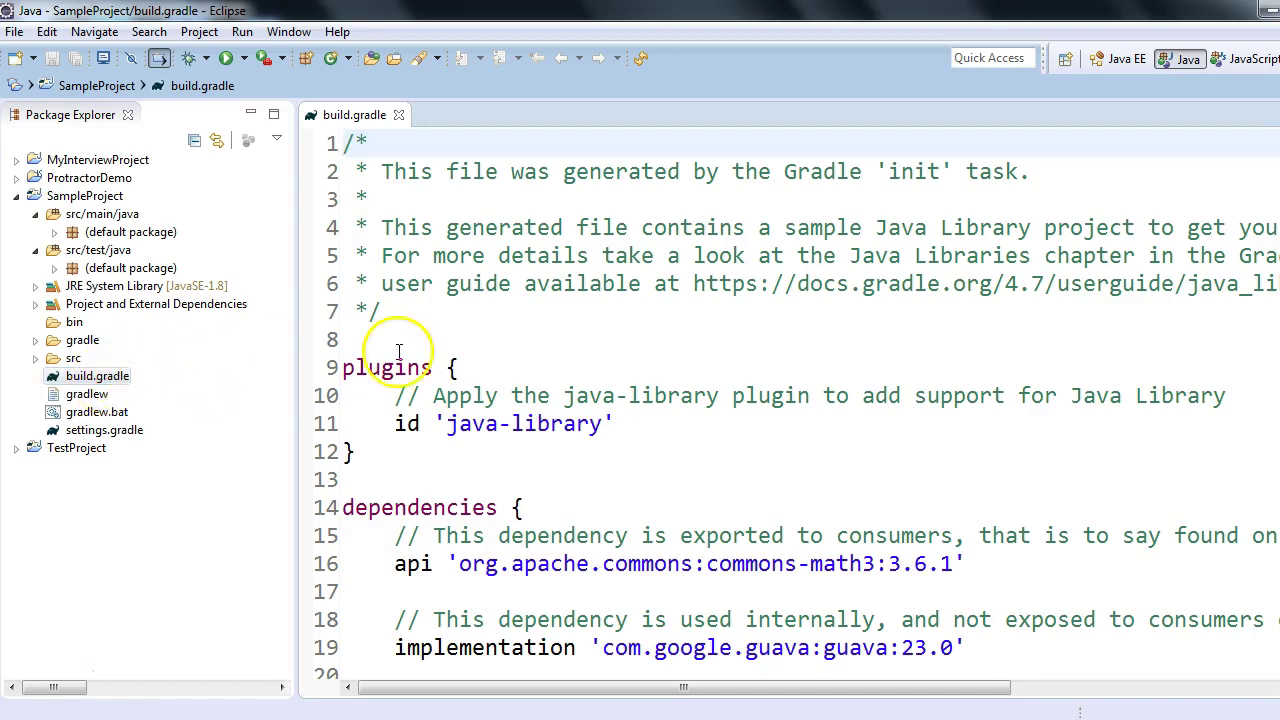
click(540, 312)
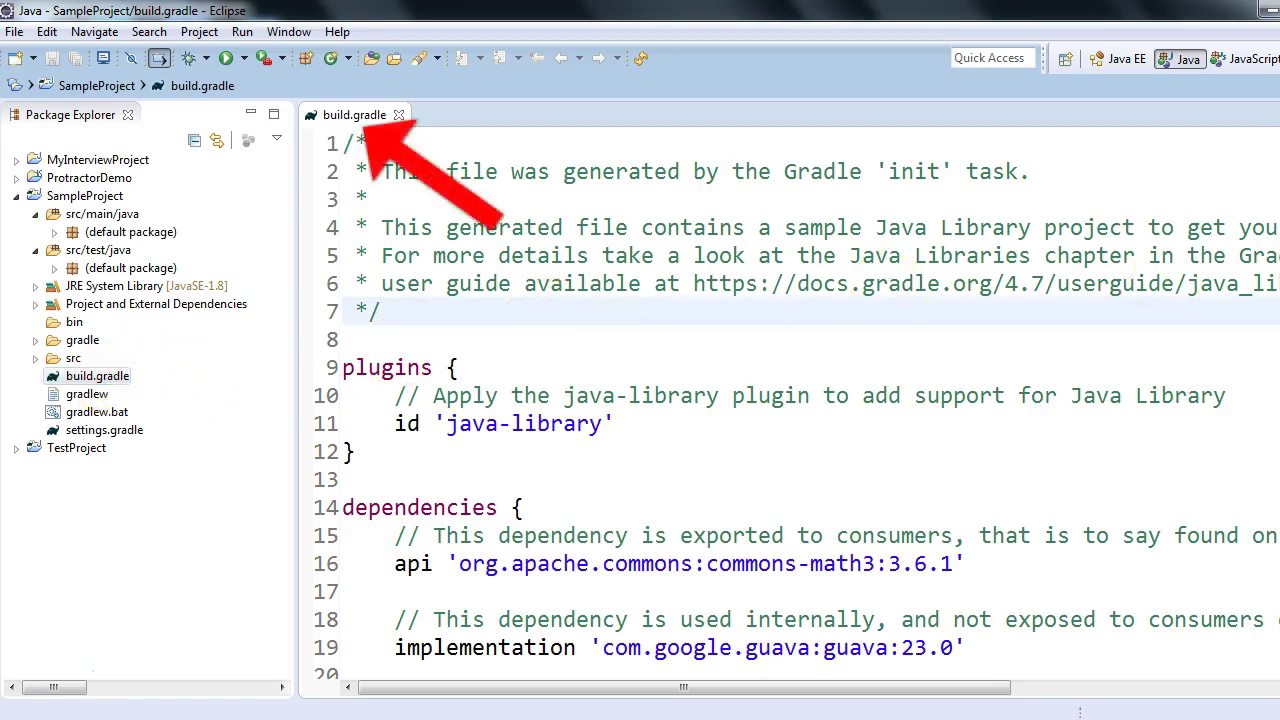